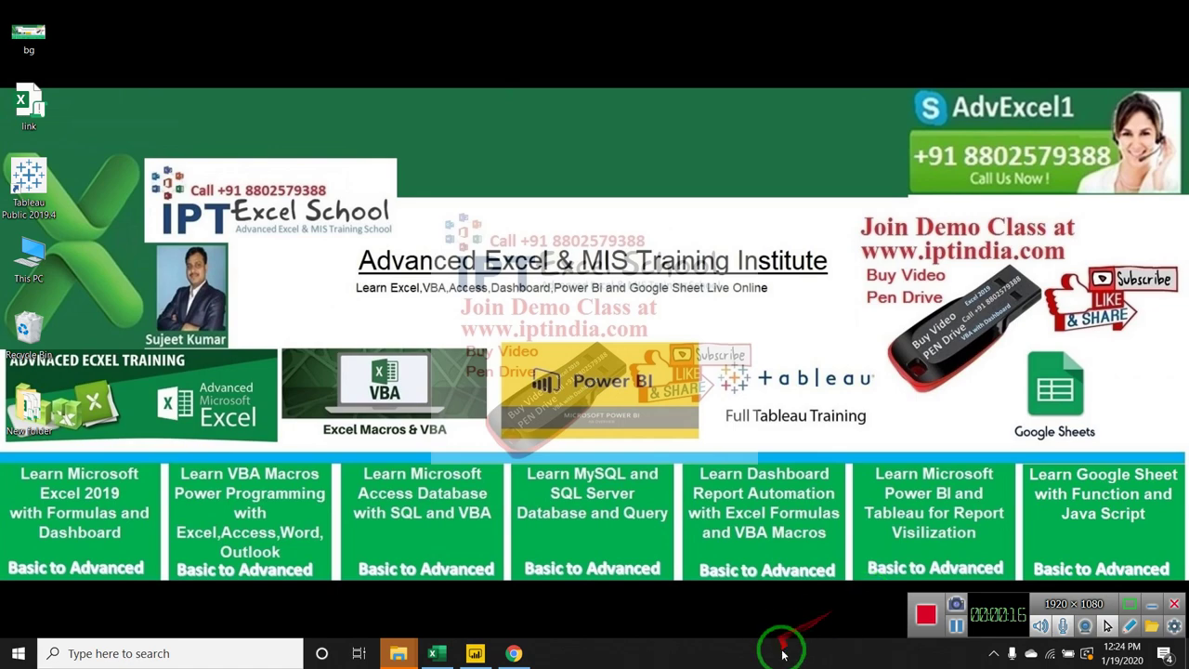
Step: Restore Excel, select B1 on Sheet4, and open the From Facebook connector under Get Data
left_click(436, 656)
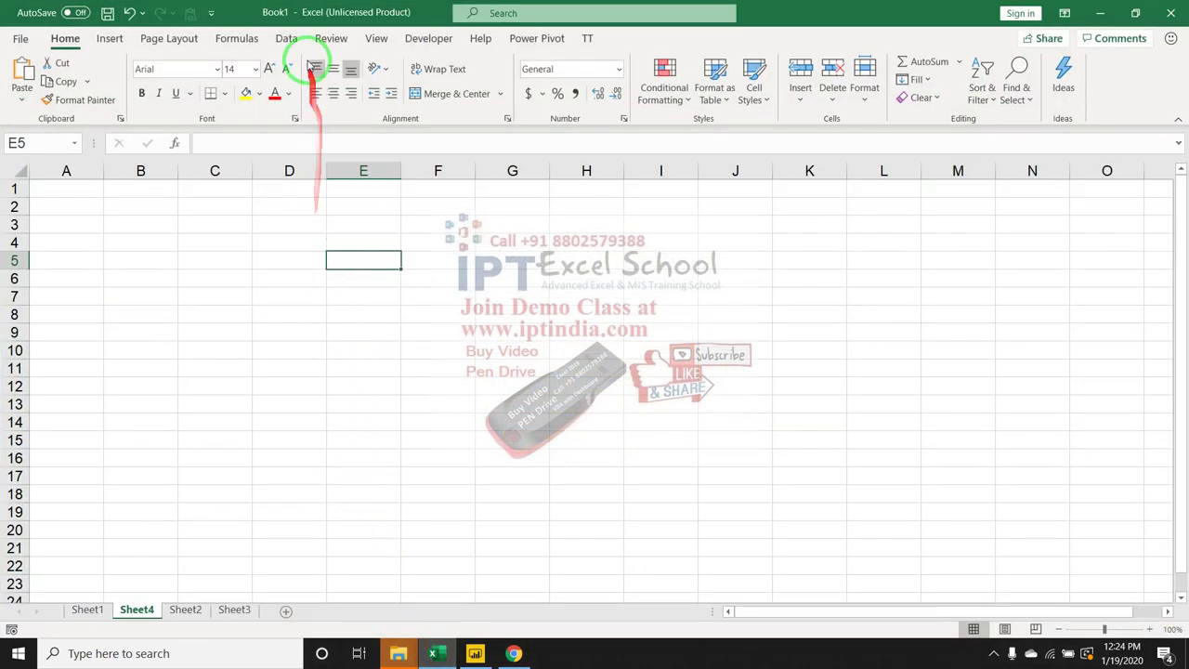
left_click(286, 38)
left_click(147, 190)
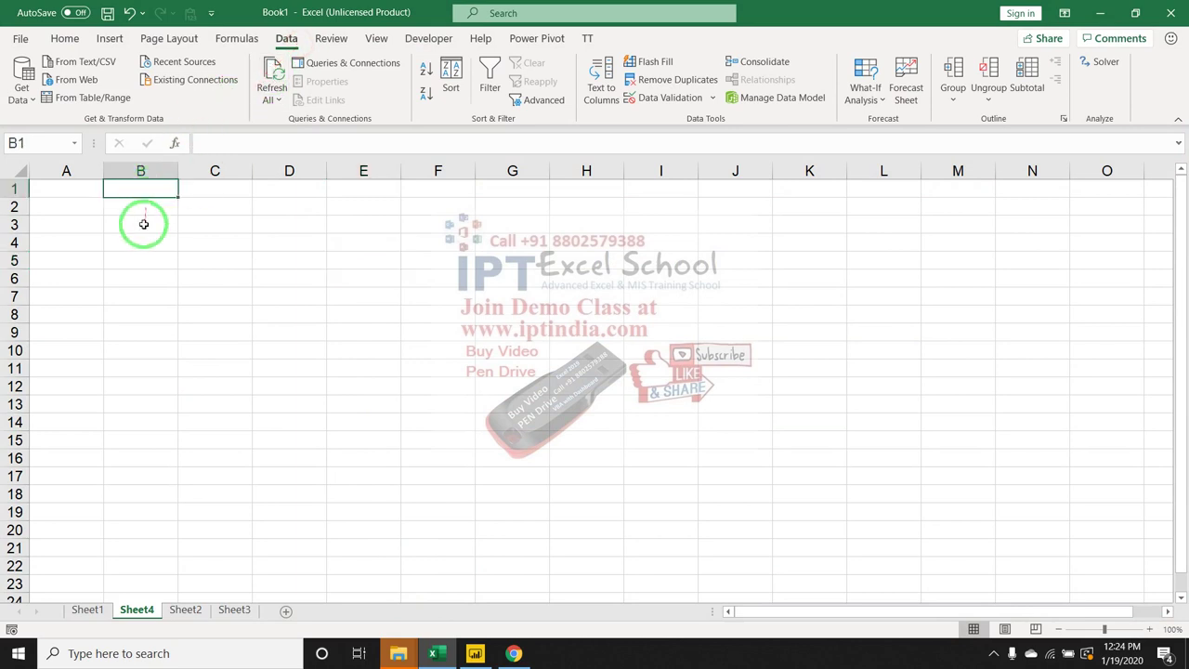
left_click(38, 99)
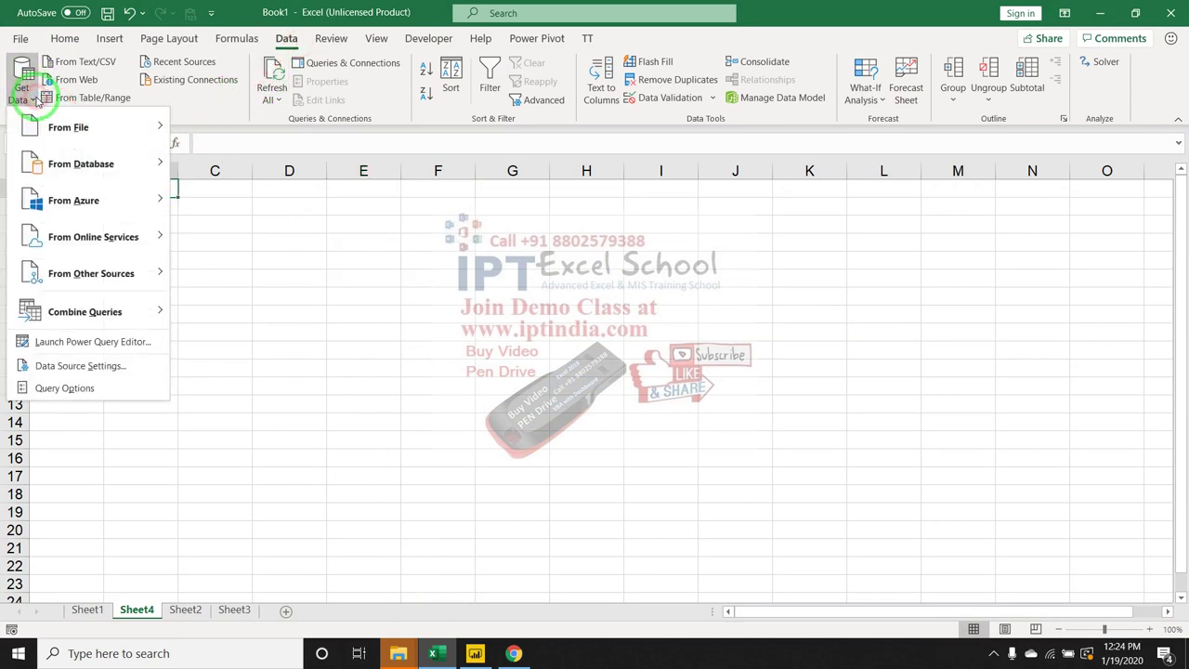
mouse_move(108, 239)
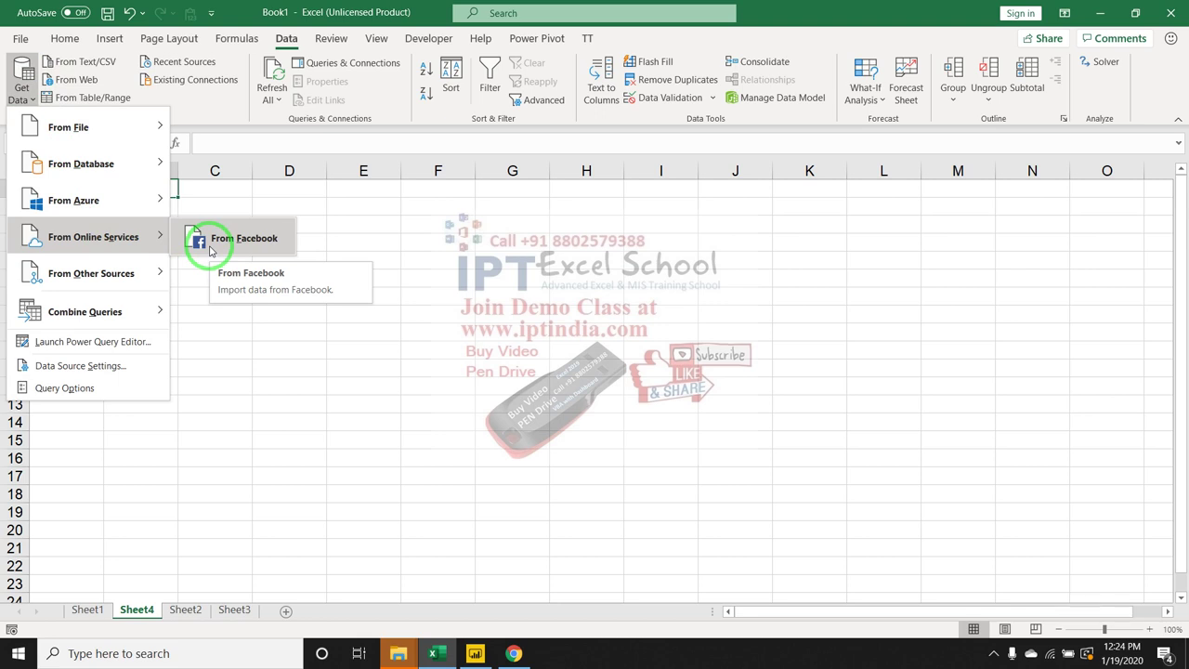
left_click(215, 240)
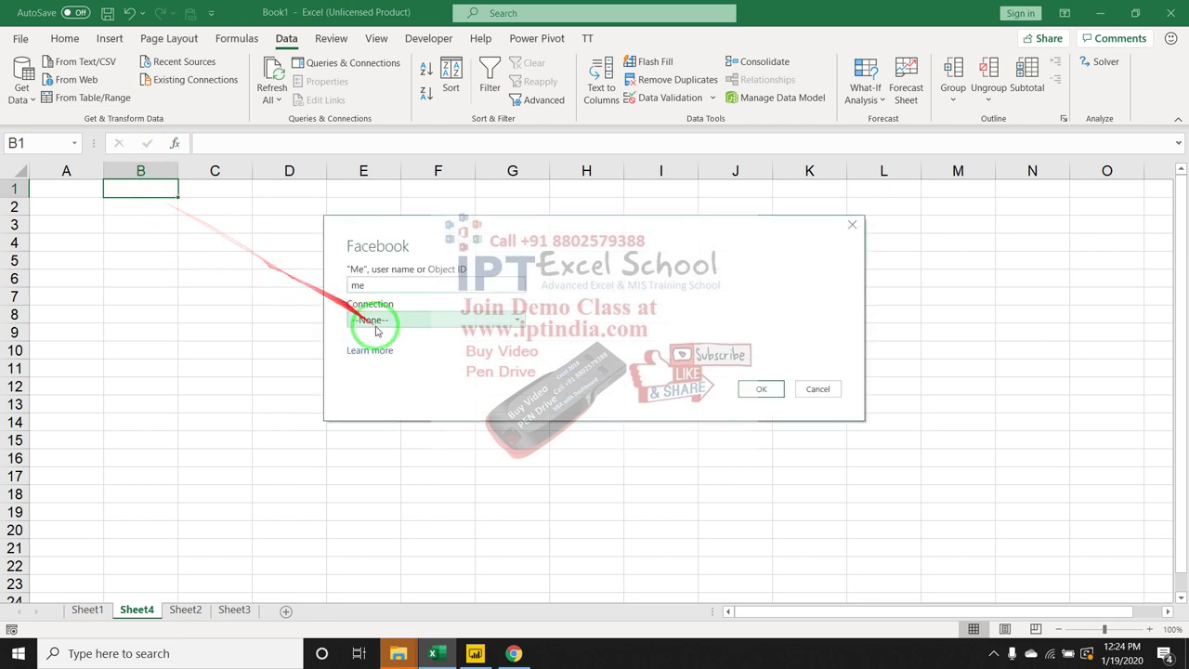
Step: Leave the Facebook connection at --None-- and cancel the connector dialog
left_click(381, 324)
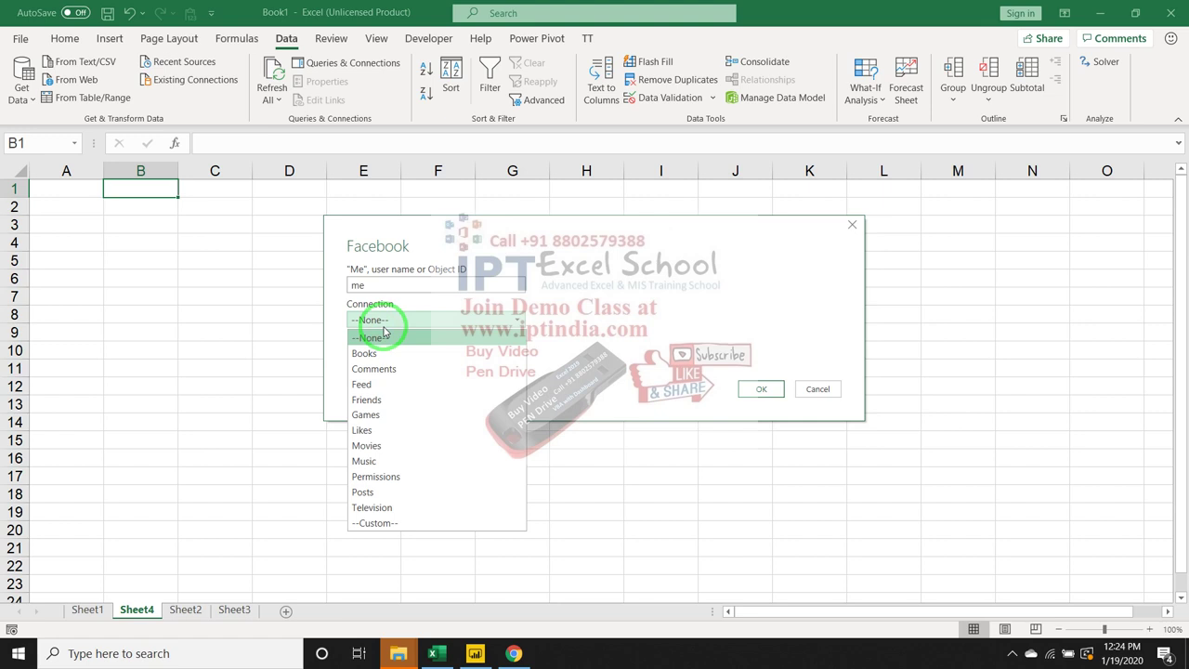
left_click(384, 332)
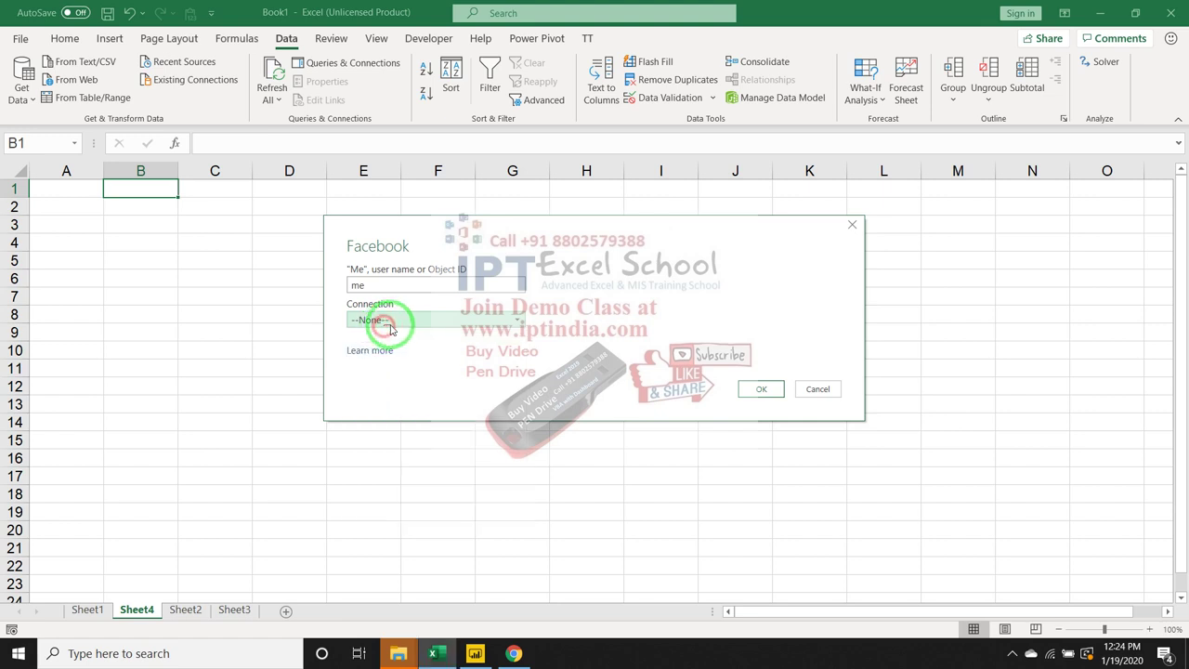
left_click(814, 388)
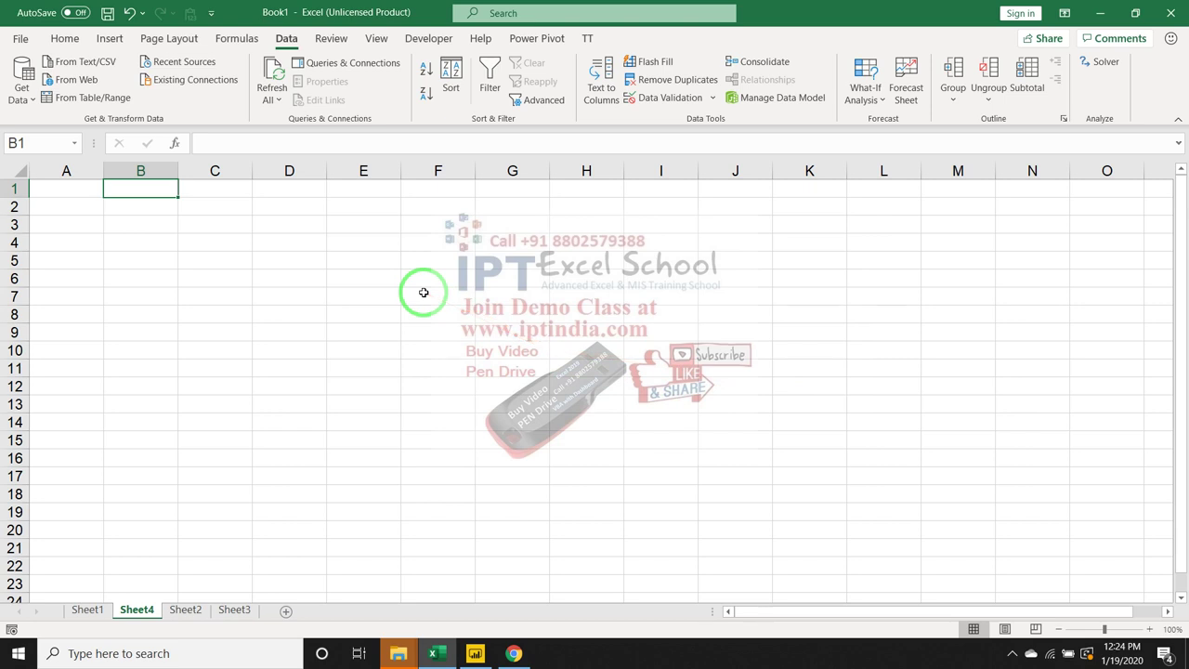
Step: Minimise all windows with Win+D to reveal the desktop wallpaper
key("super+d")
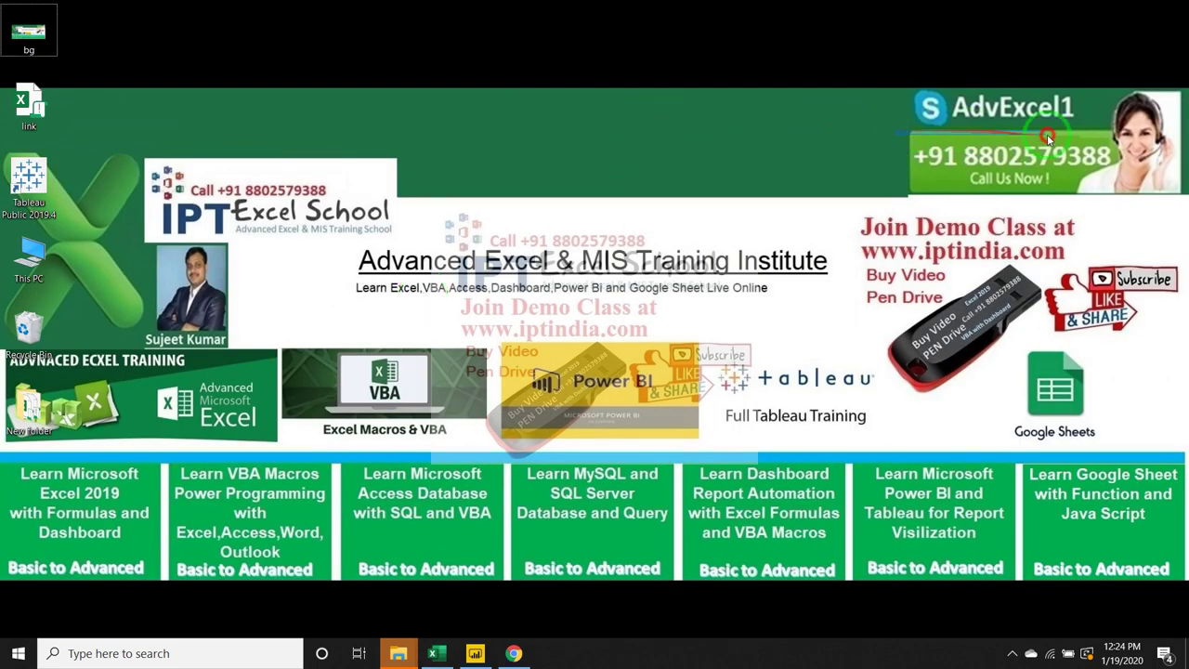
left_click_drag(1048, 137, 1114, 171)
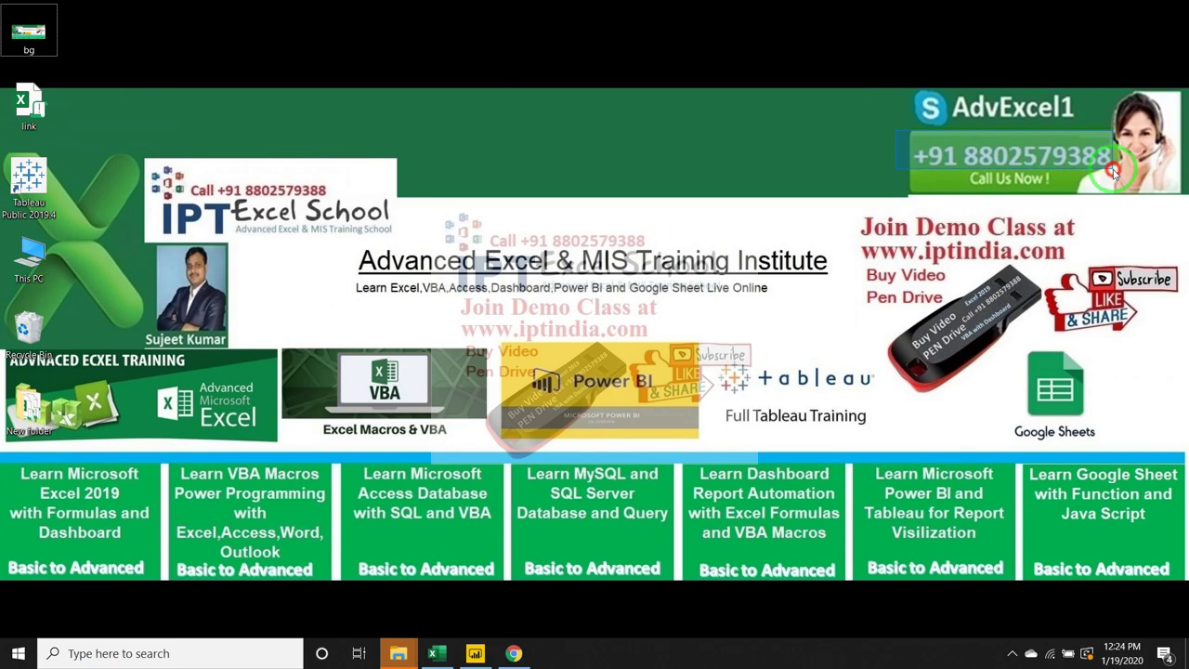
left_click_drag(1115, 171, 1120, 199)
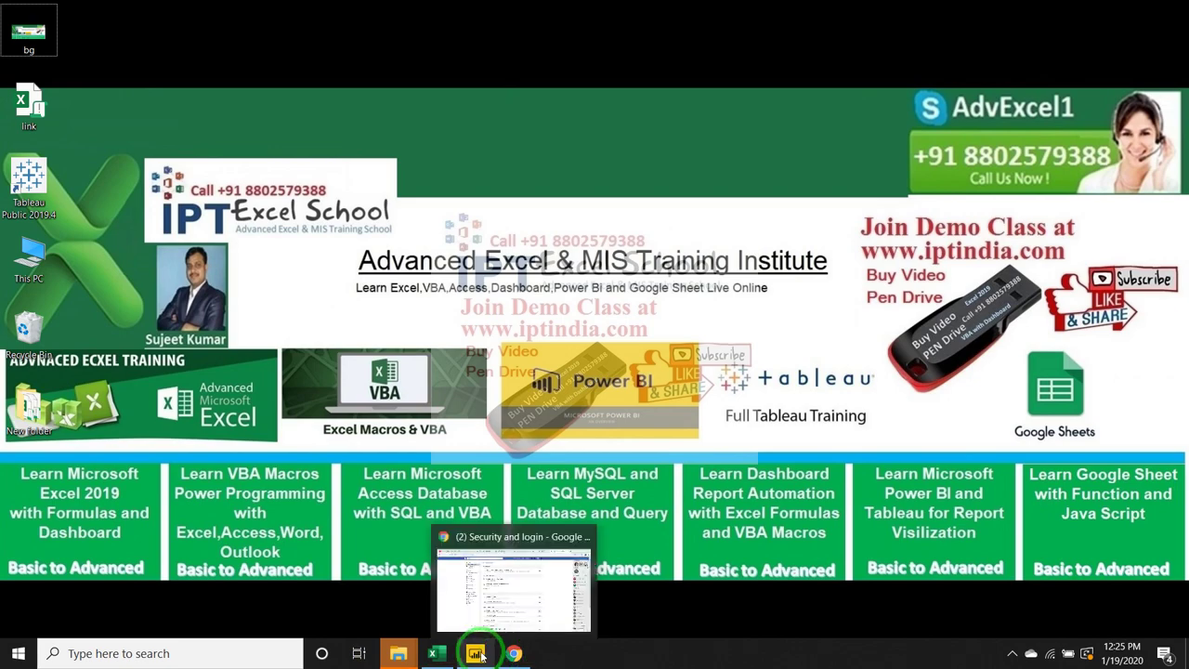
Step: Restore Excel and open the From Facebook connector under Get Data again
left_click(449, 654)
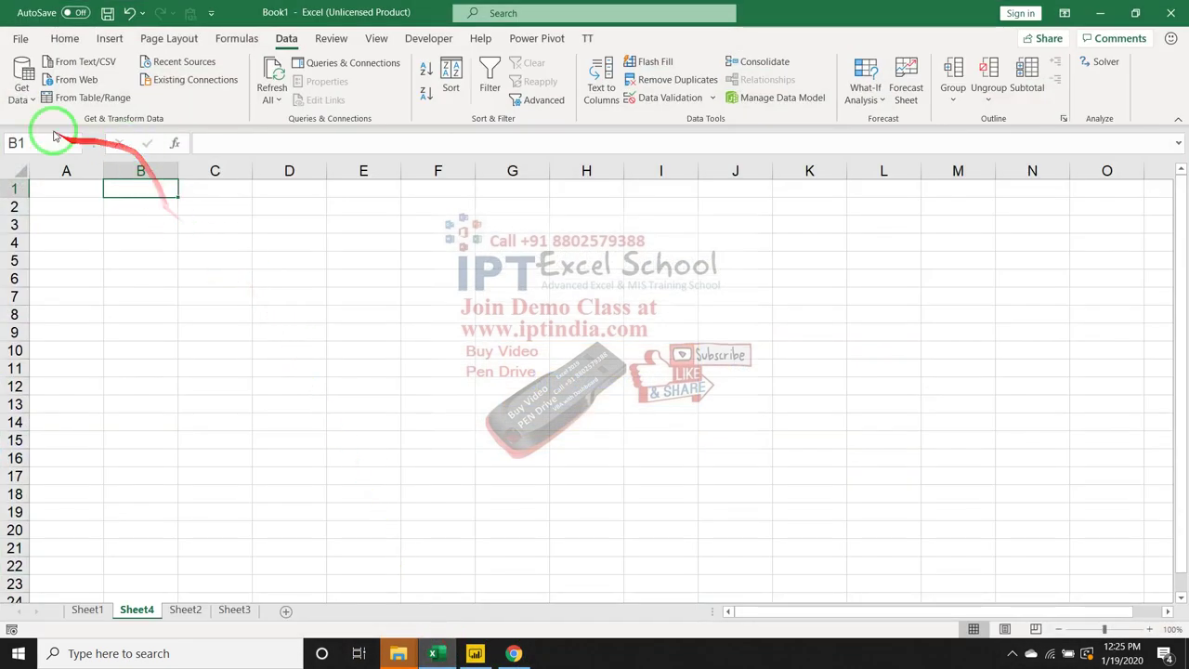
left_click(22, 89)
mouse_move(97, 238)
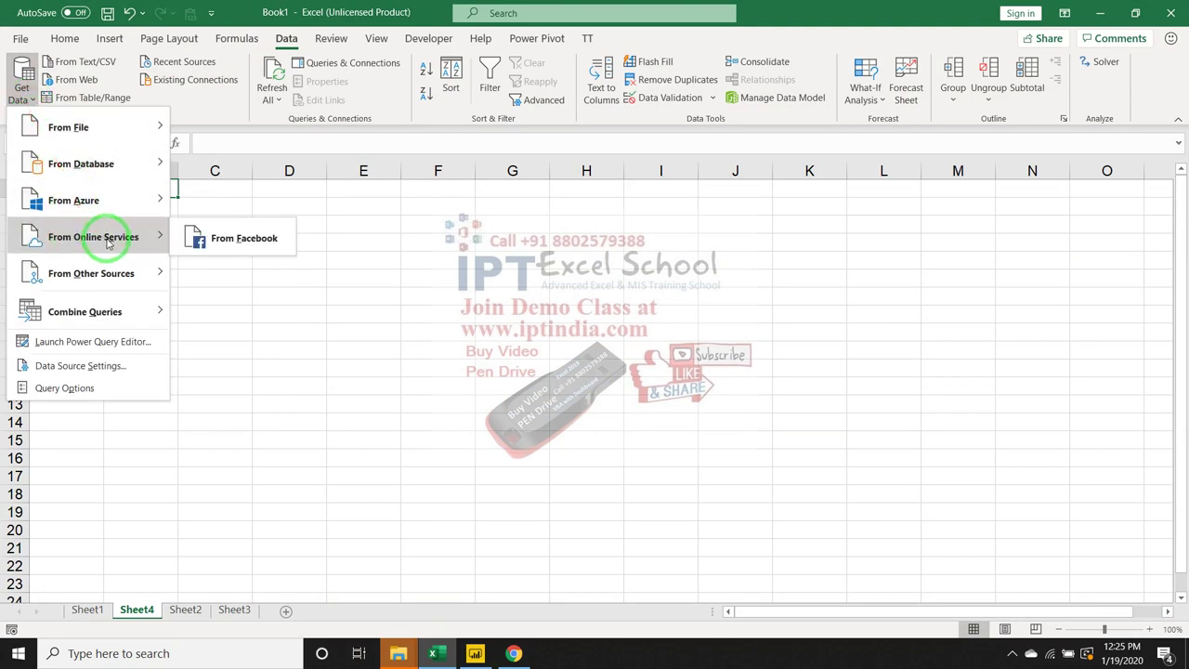
left_click(208, 241)
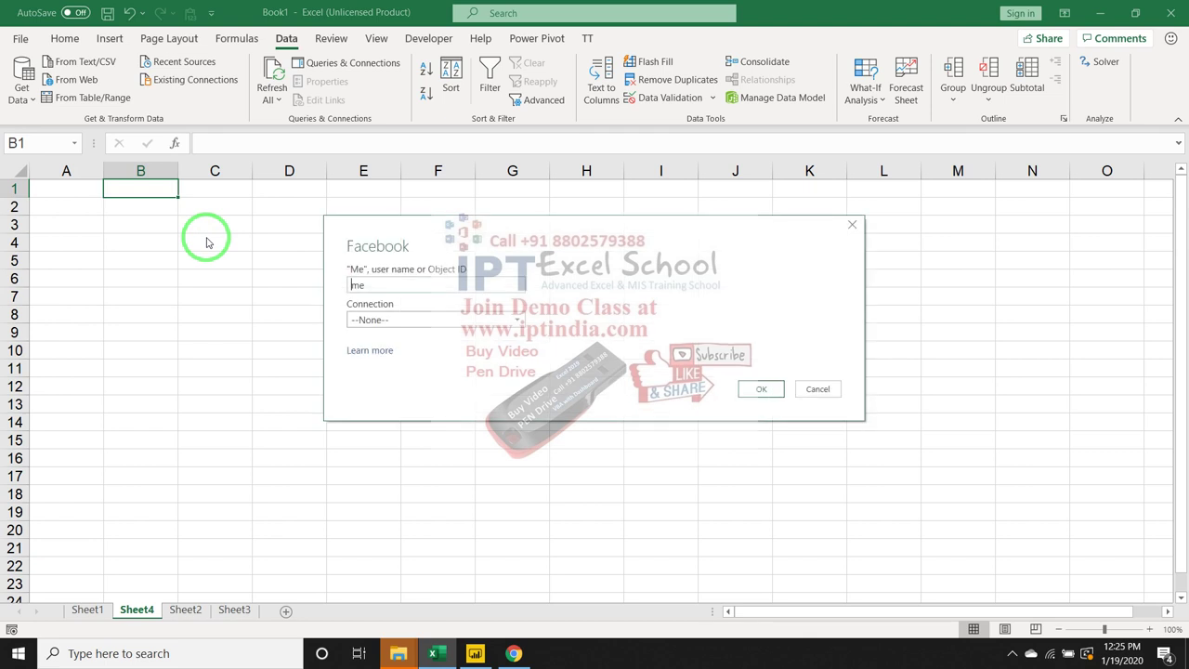
Step: Check the 'me' user name value and look at the Facebook connector help page
double_click(360, 284)
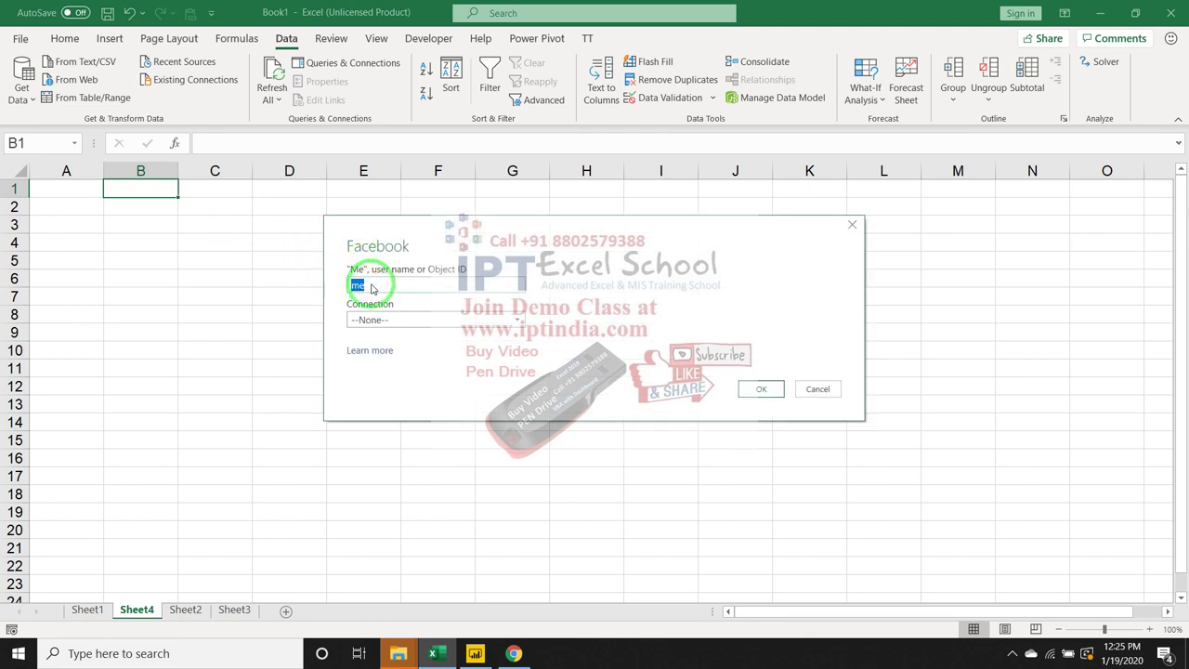
left_click(364, 287)
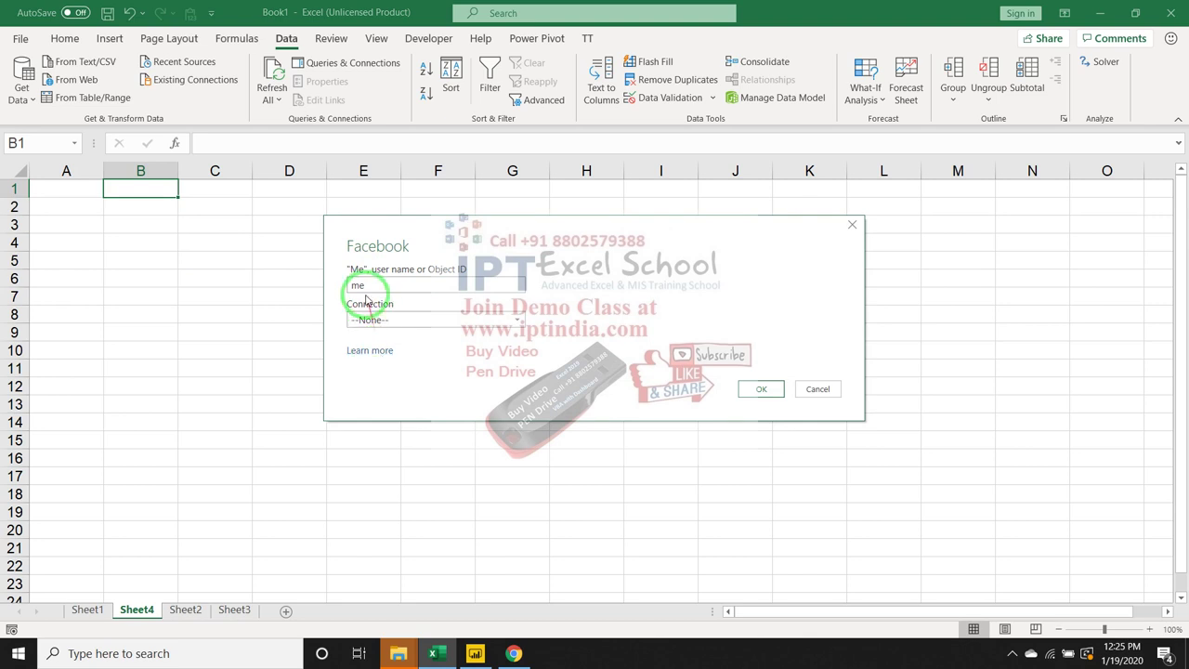
left_click_drag(365, 292, 370, 350)
left_click(370, 350)
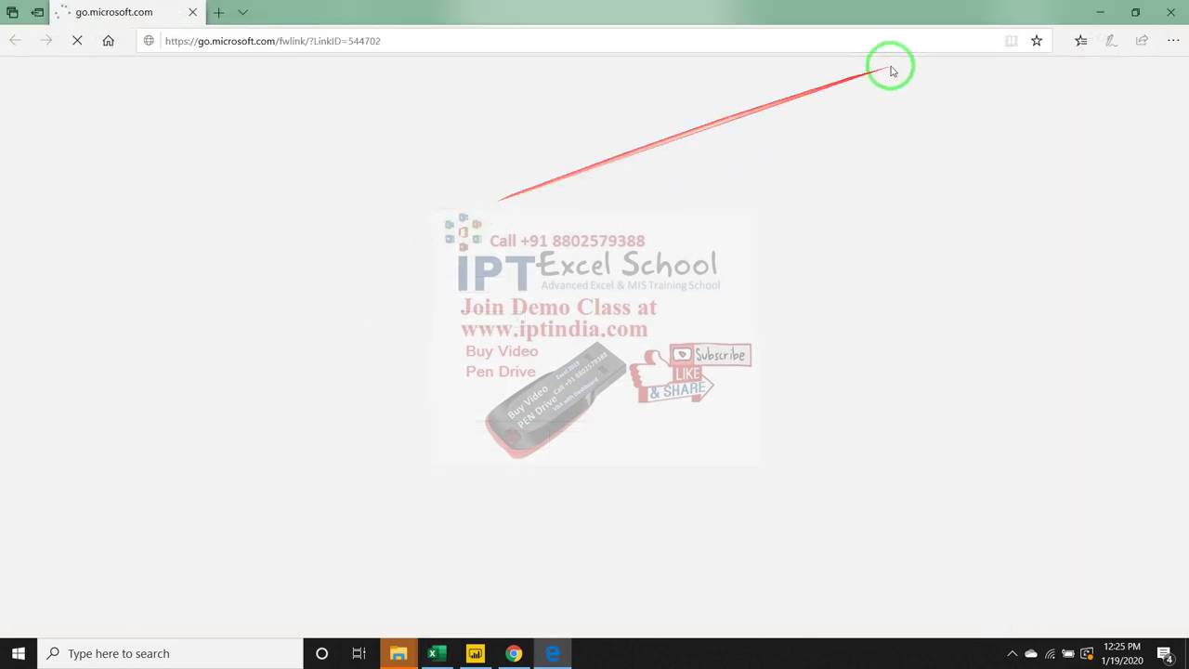
left_click(1097, 11)
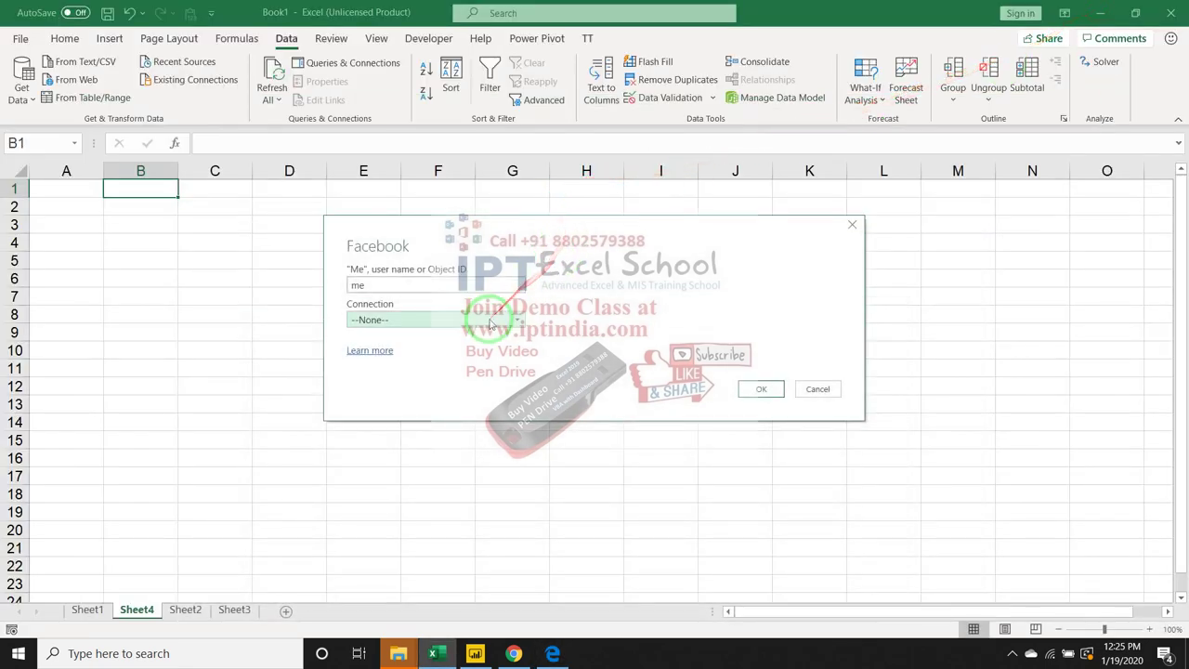
Step: Set the Connection to Friends for user 'me' and confirm the import
left_click(490, 319)
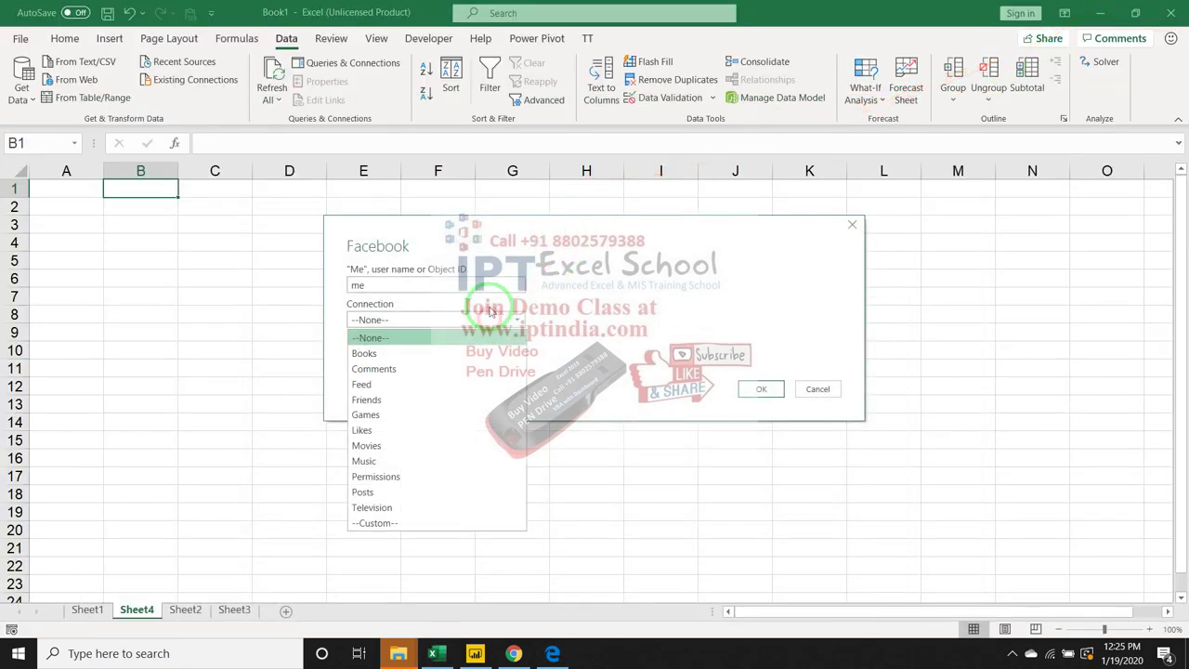
left_click(444, 399)
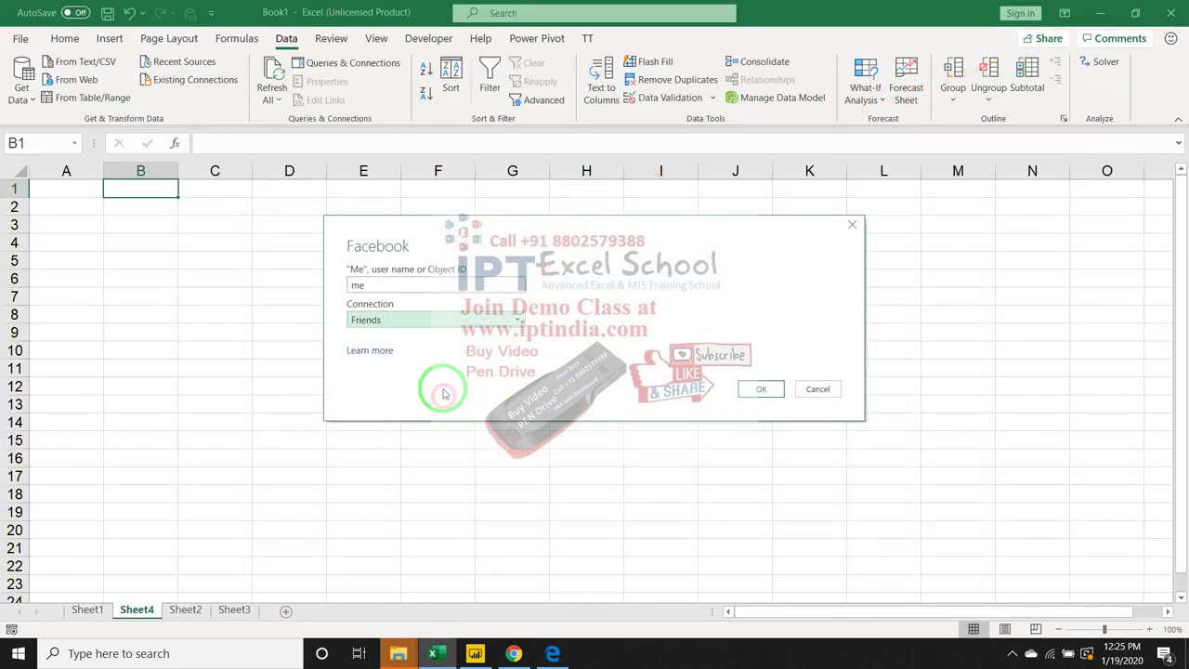
left_click(761, 389)
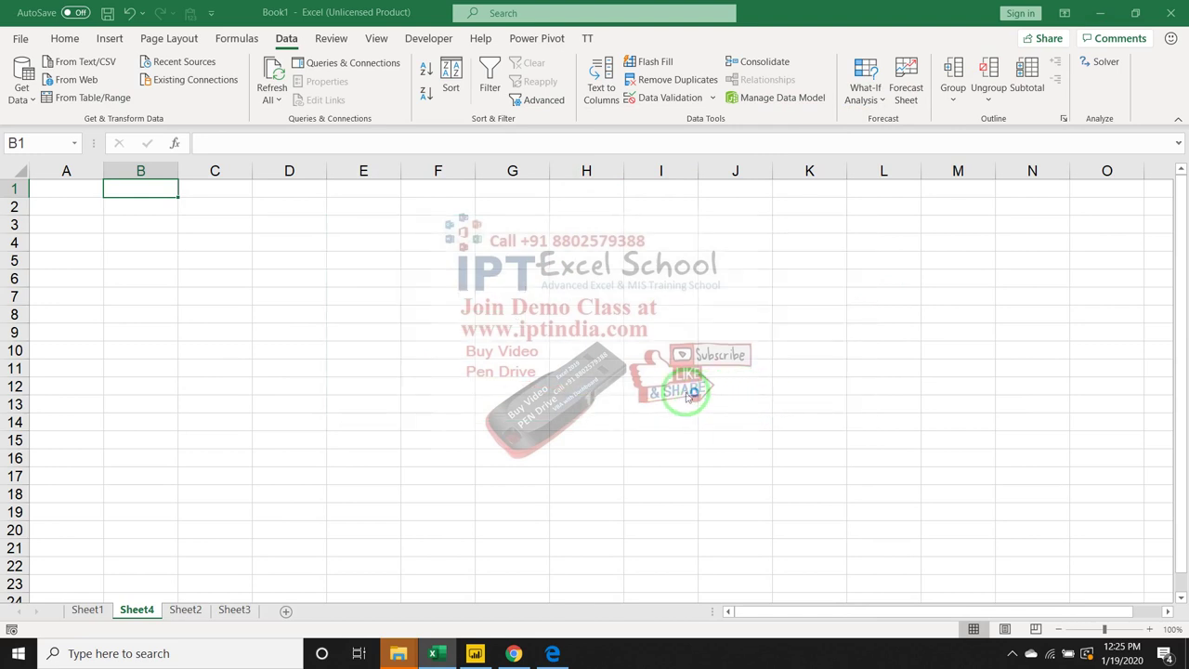
Step: Load the friends preview (name, id, object_link) into the workbook as a table on Sheet5
left_click_drag(687, 396, 415, 149)
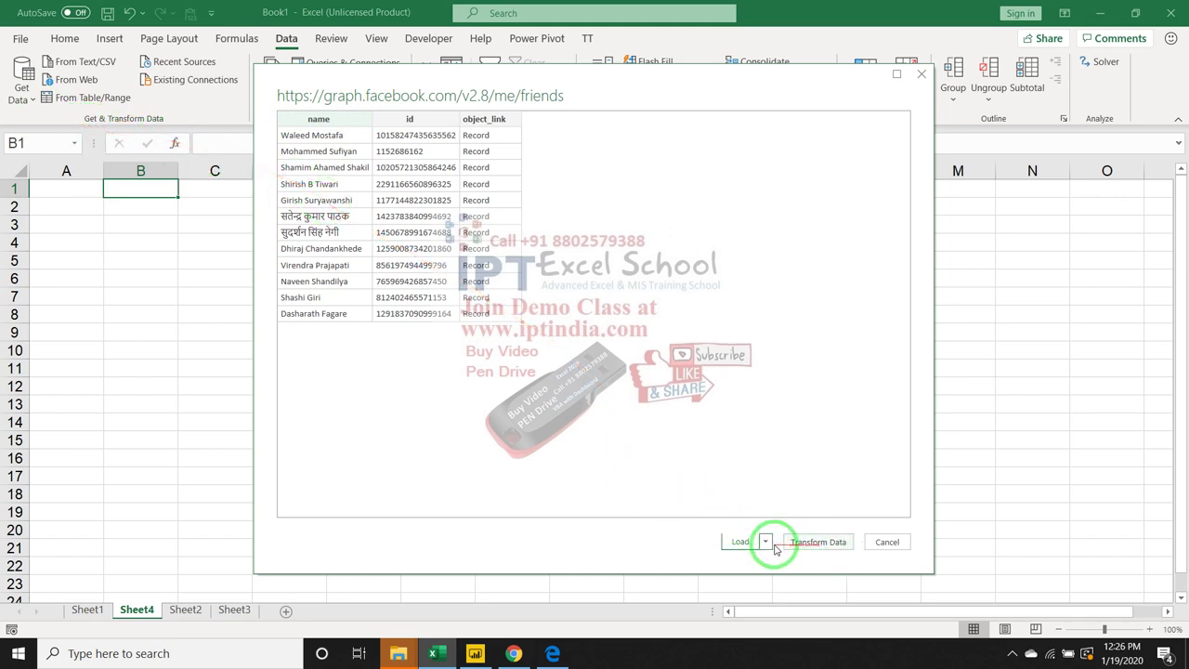
left_click_drag(770, 540, 808, 546)
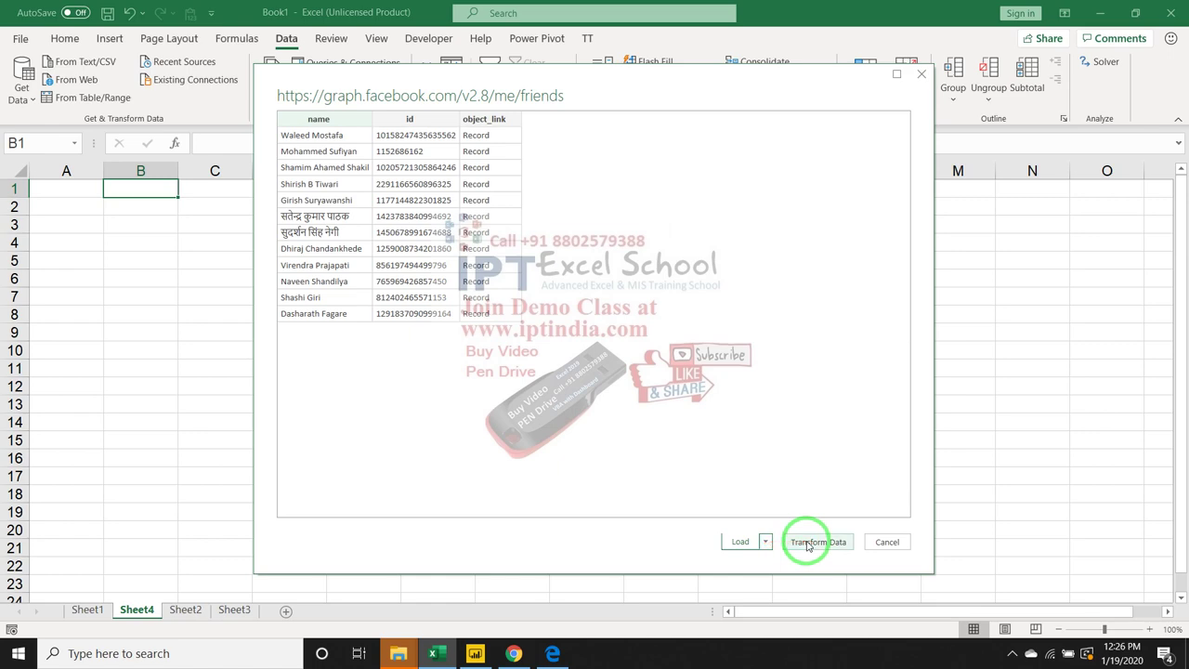
left_click(749, 541)
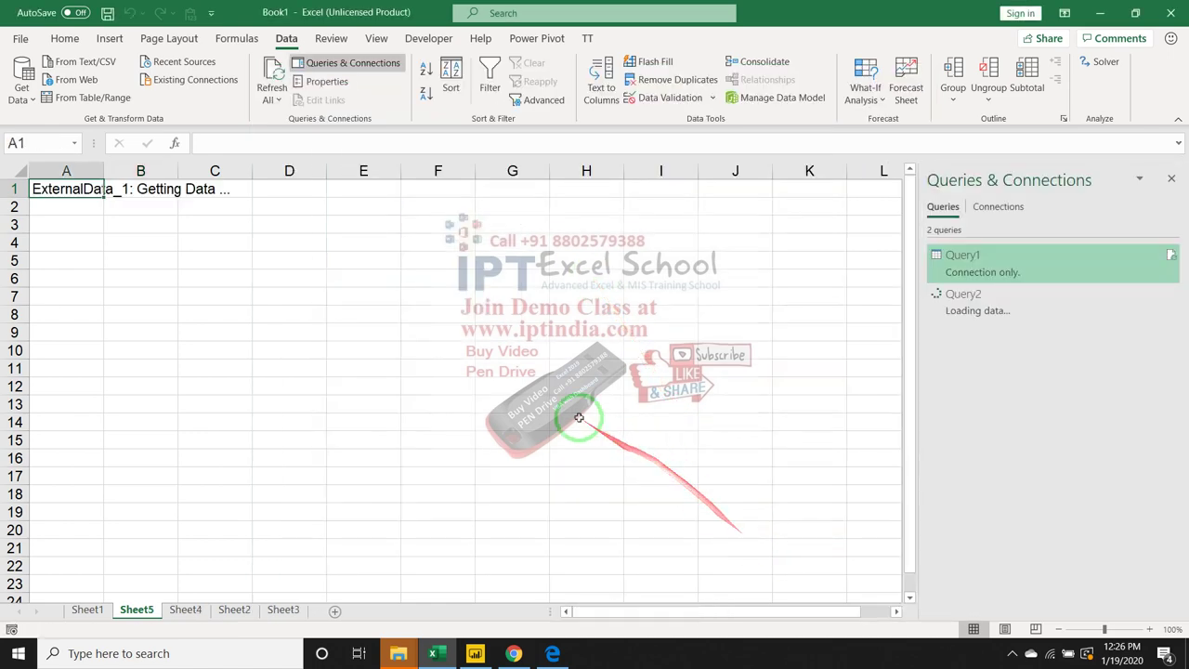
Step: Switch back to the empty Sheet4 and return to the Data ribbon
left_click(184, 610)
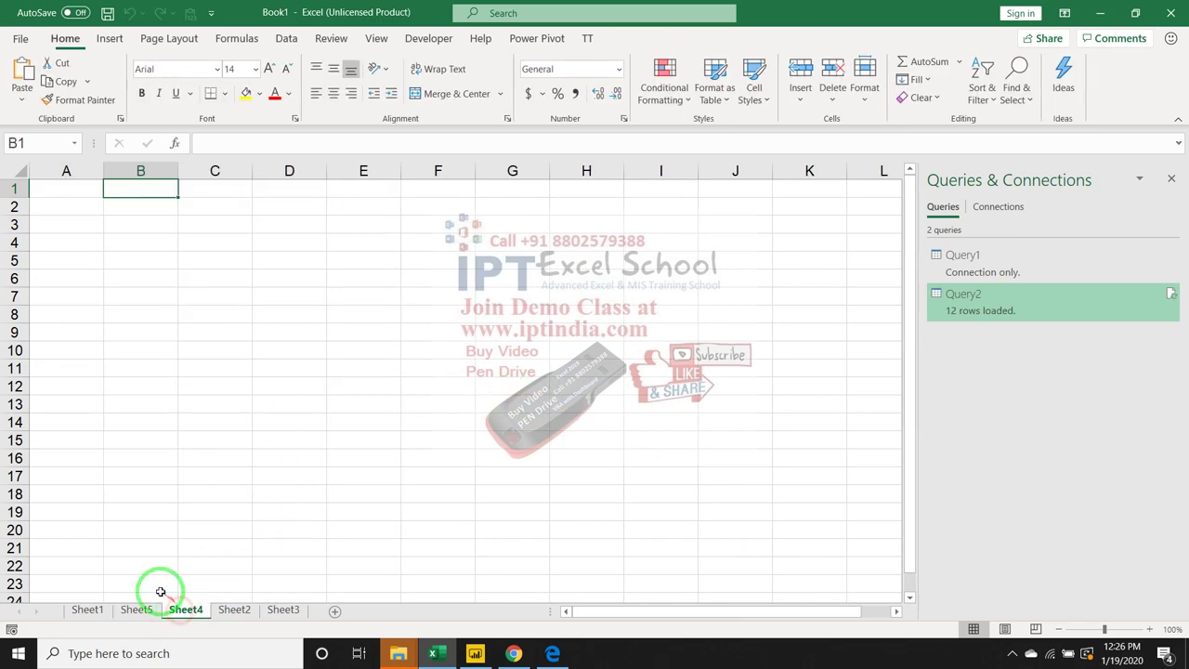
left_click(249, 44)
left_click(286, 38)
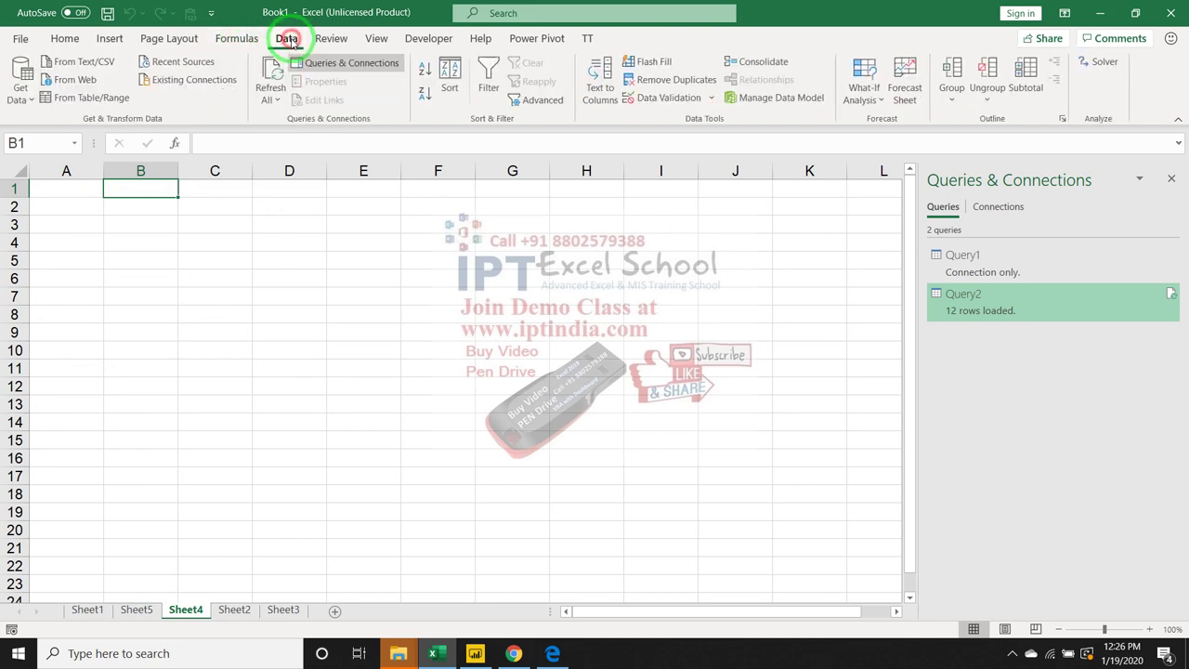
Step: Import the Facebook Posts connection for 'me' and load it to a new Sheet6 as Query3
left_click(23, 91)
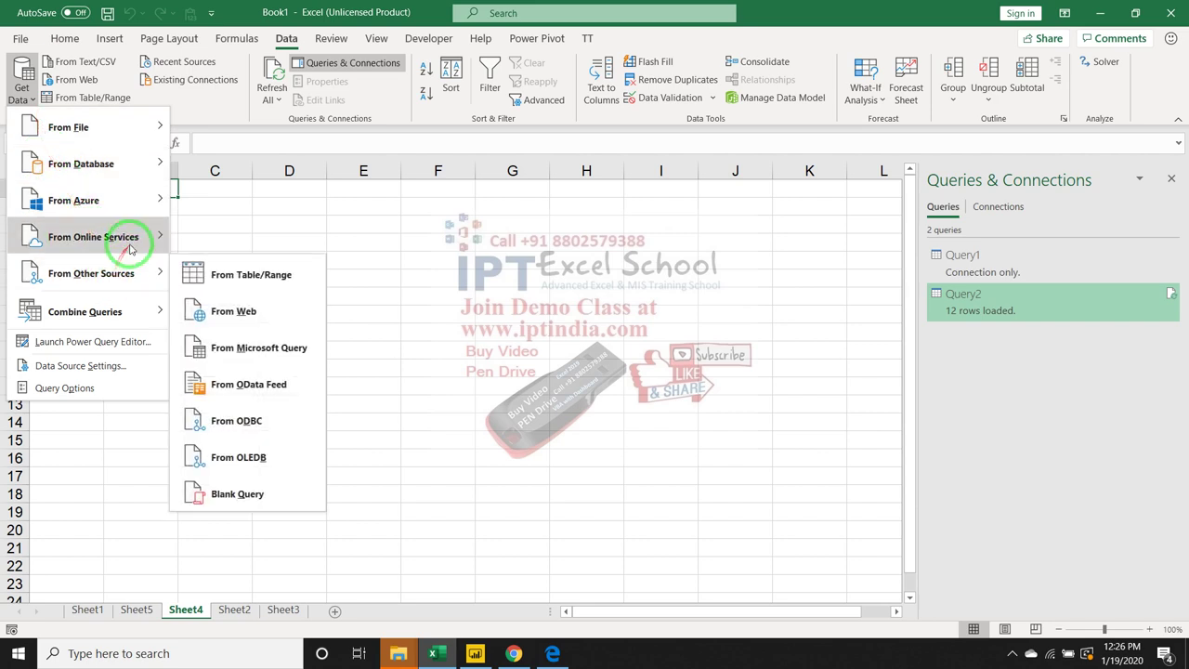
mouse_move(144, 240)
left_click(218, 248)
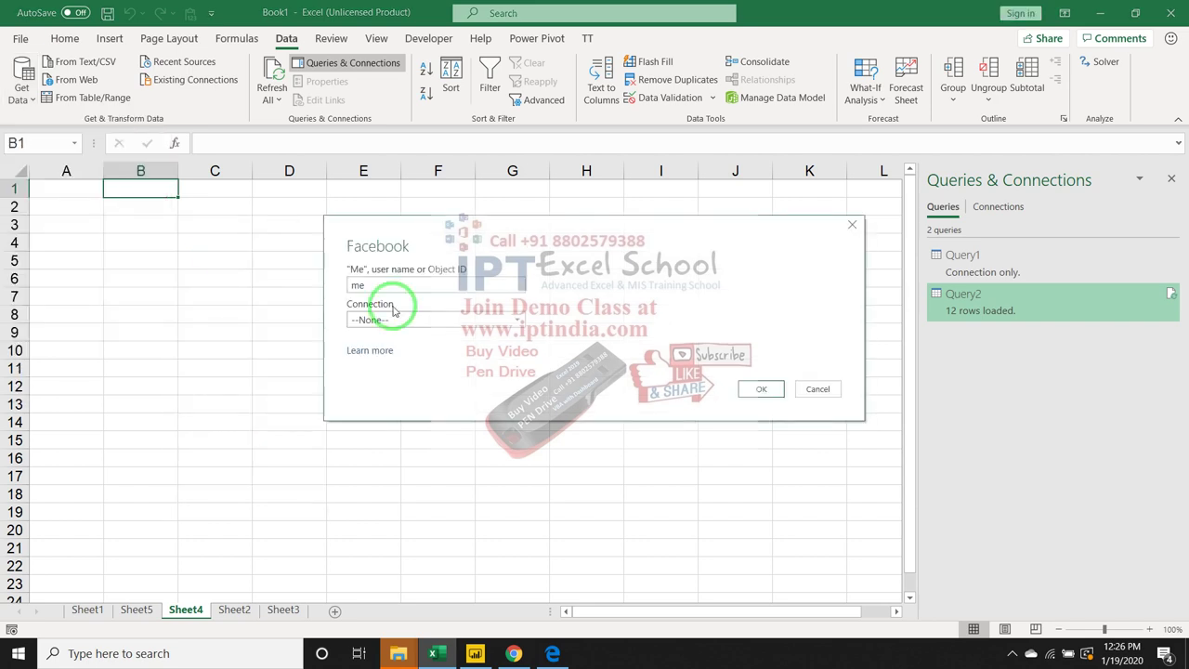
left_click(404, 320)
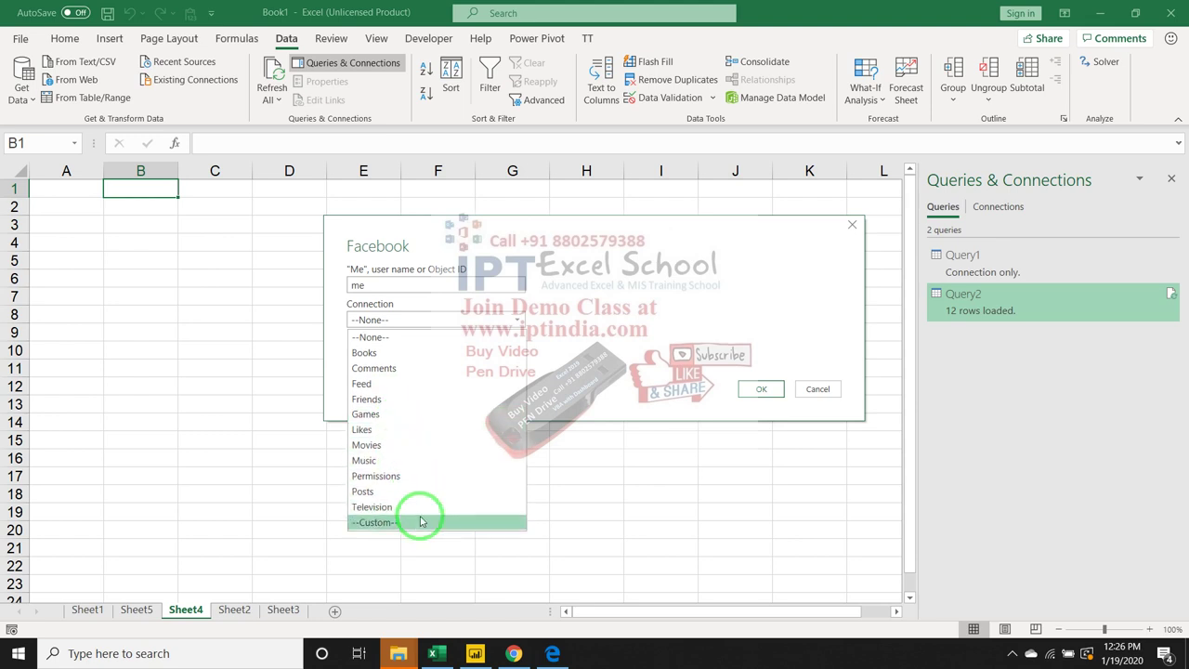
left_click(412, 491)
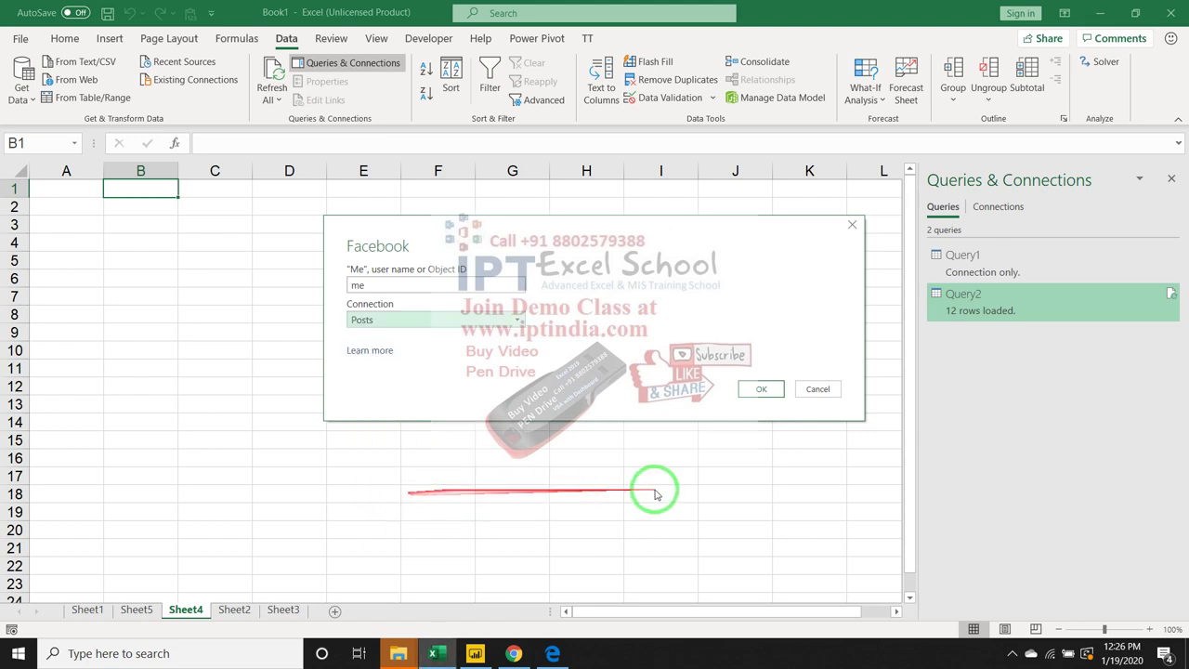
left_click(761, 392)
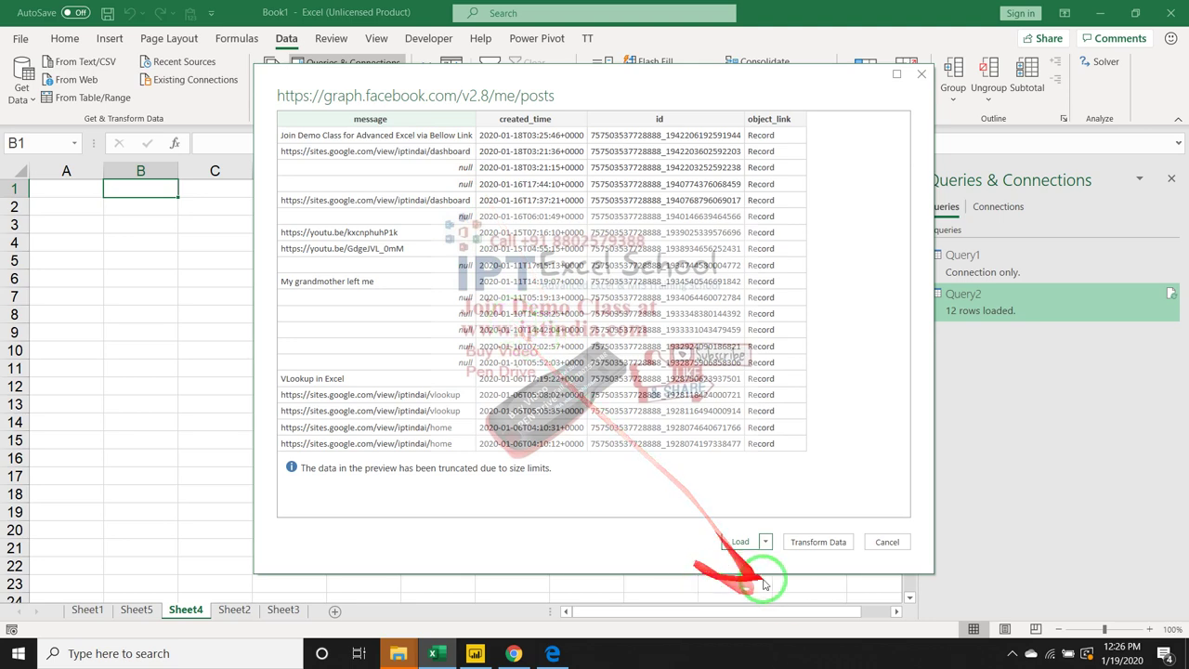
left_click(740, 541)
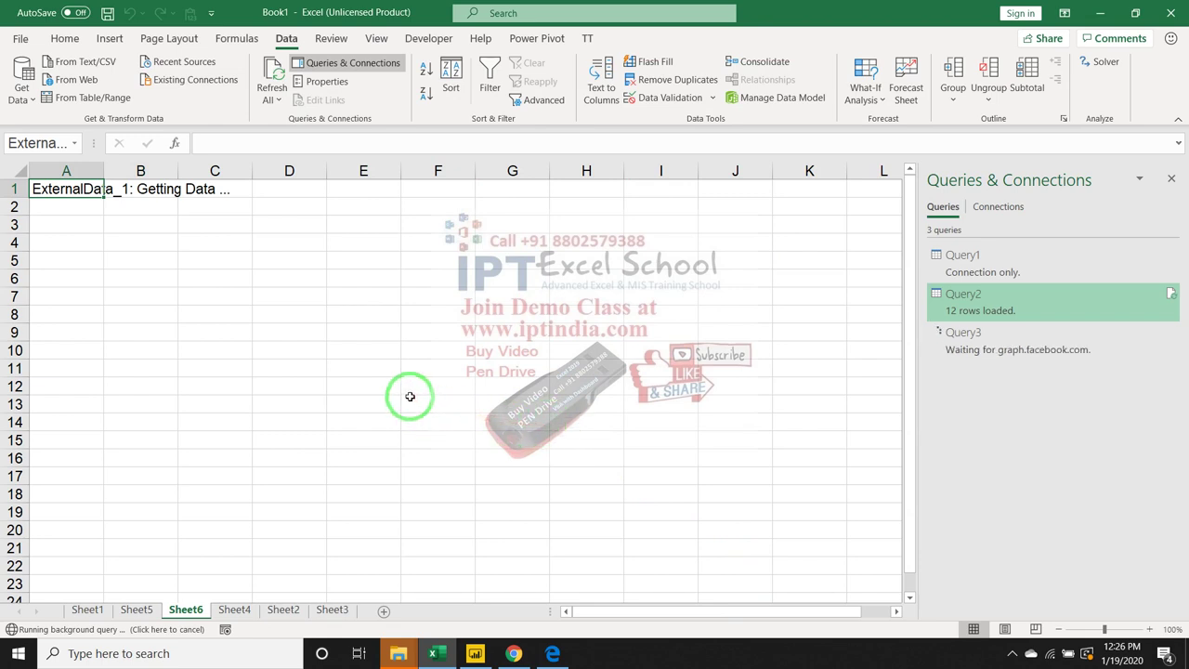
Step: Scroll through the Power Query for Excel help page in Edge, then minimise the browser
left_click(553, 653)
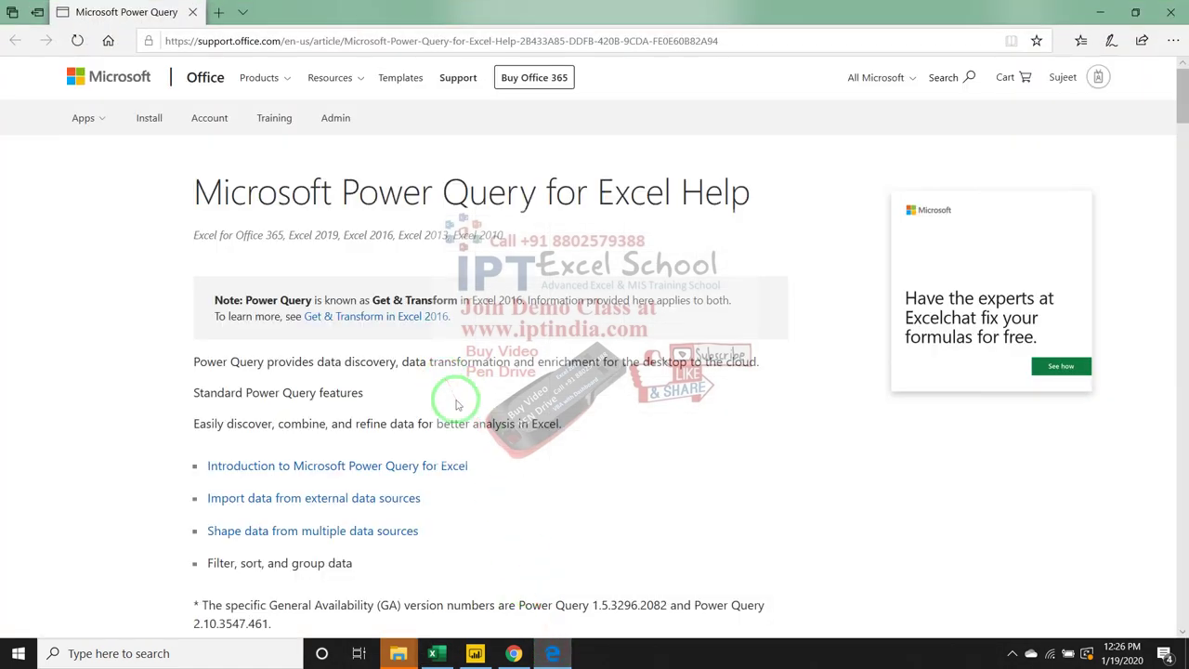
scroll(455, 399, "down", 3)
scroll(455, 401, "up", 3)
scroll(437, 398, "down", 8)
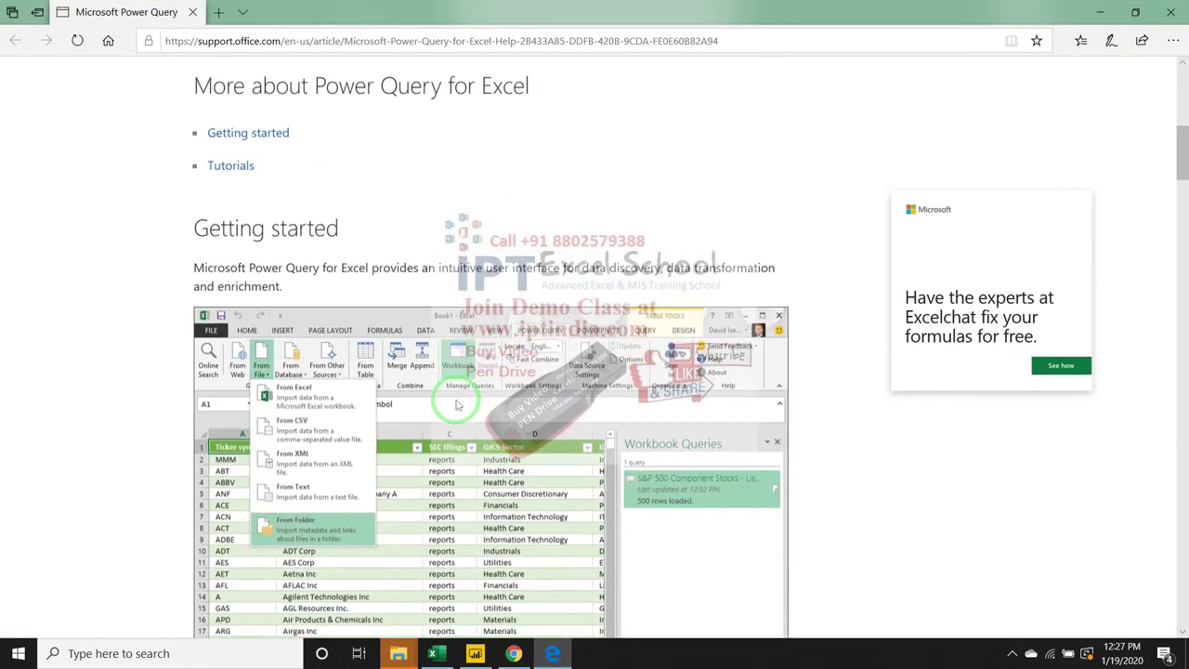
scroll(432, 397, "down", 3)
scroll(427, 390, "up", 1)
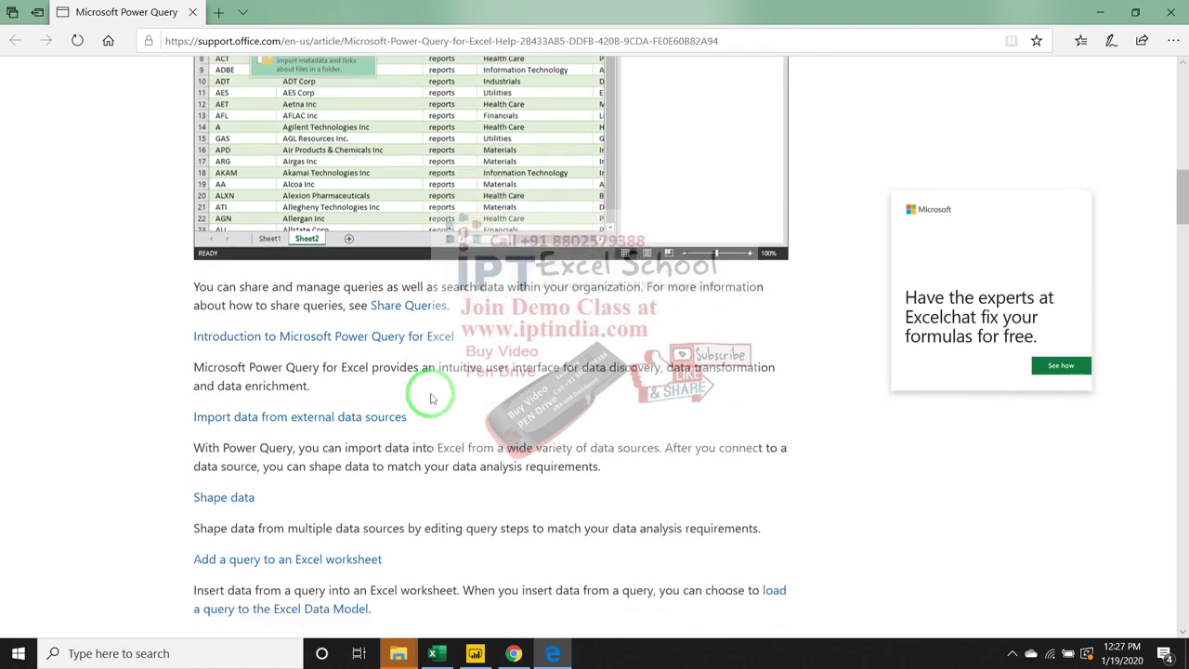
scroll(422, 376, "down", 2)
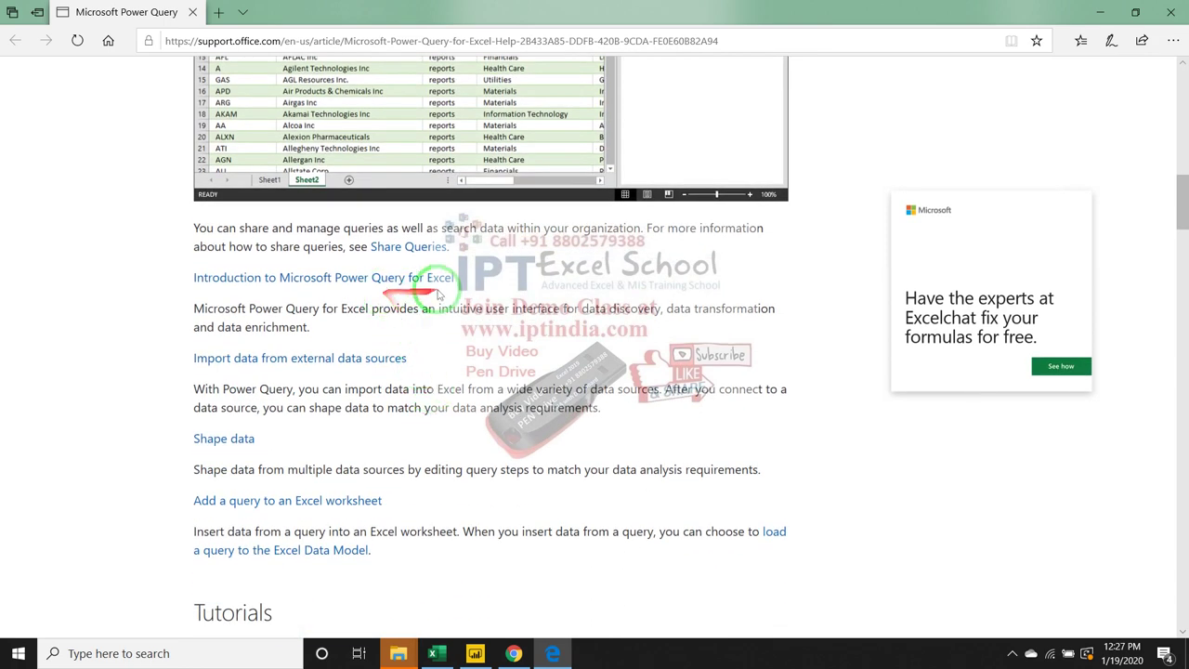
scroll(447, 369, "down", 1)
scroll(447, 370, "down", 3)
scroll(447, 370, "down", 3)
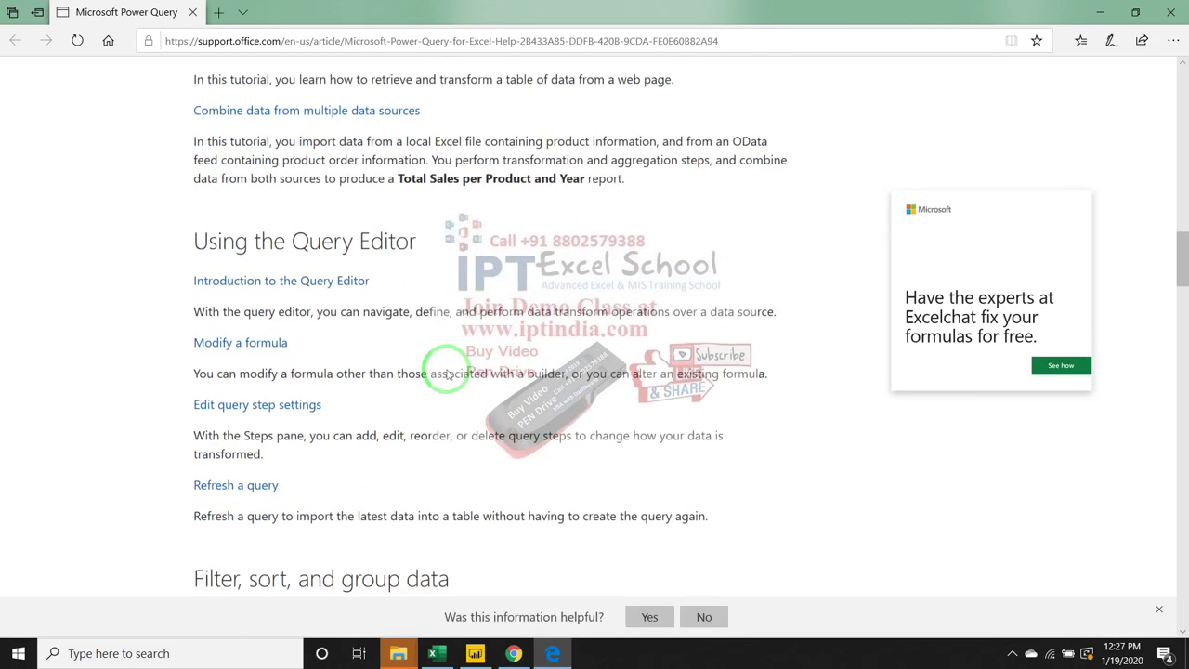
scroll(447, 370, "down", 1)
scroll(447, 370, "down", 1)
scroll(447, 369, "down", 2)
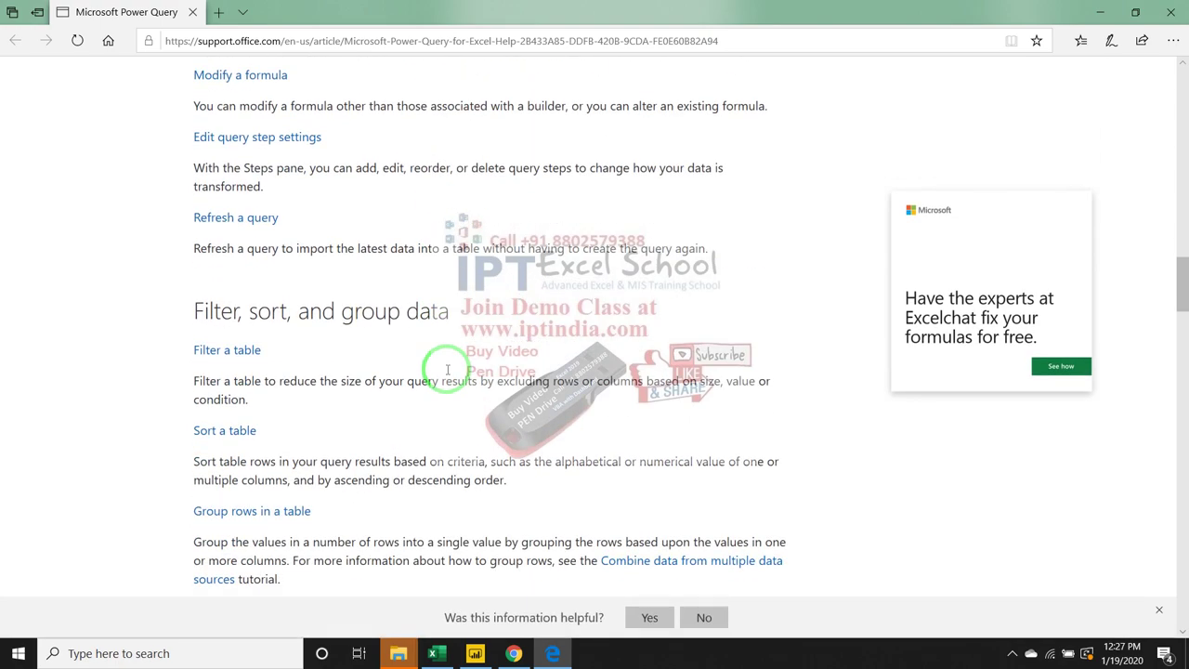
scroll(447, 372, "down", 1)
scroll(447, 375, "down", 4)
scroll(447, 376, "down", 4)
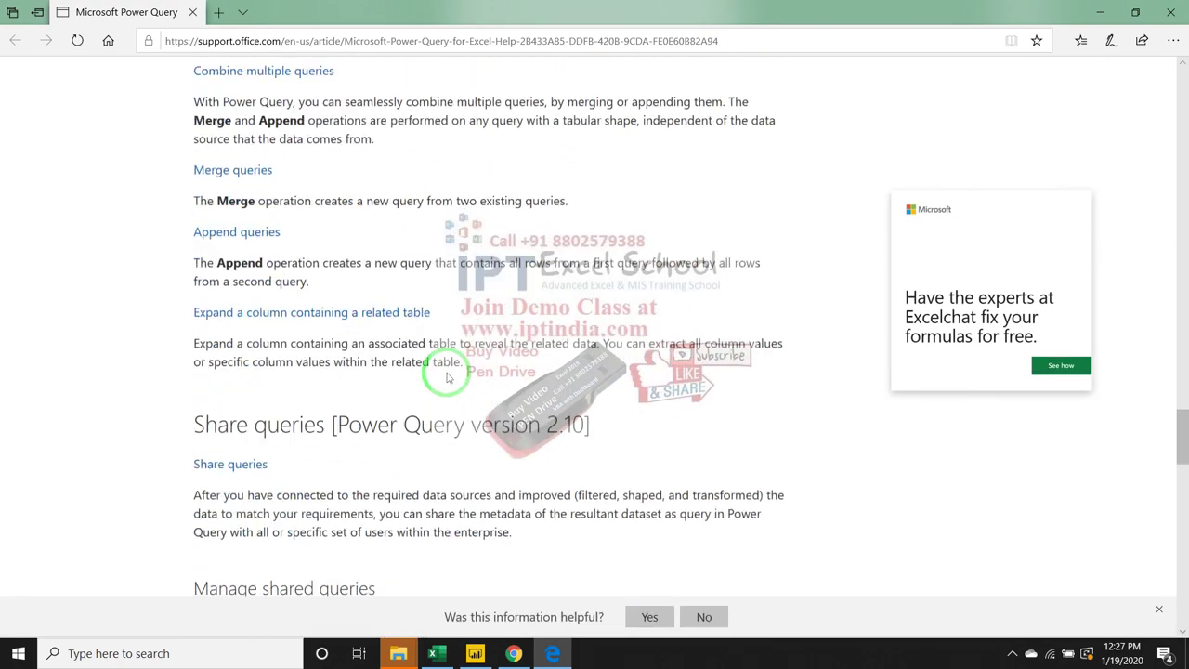
scroll(447, 376, "down", 5)
scroll(448, 373, "down", 2)
scroll(449, 370, "down", 4)
scroll(449, 370, "down", 5)
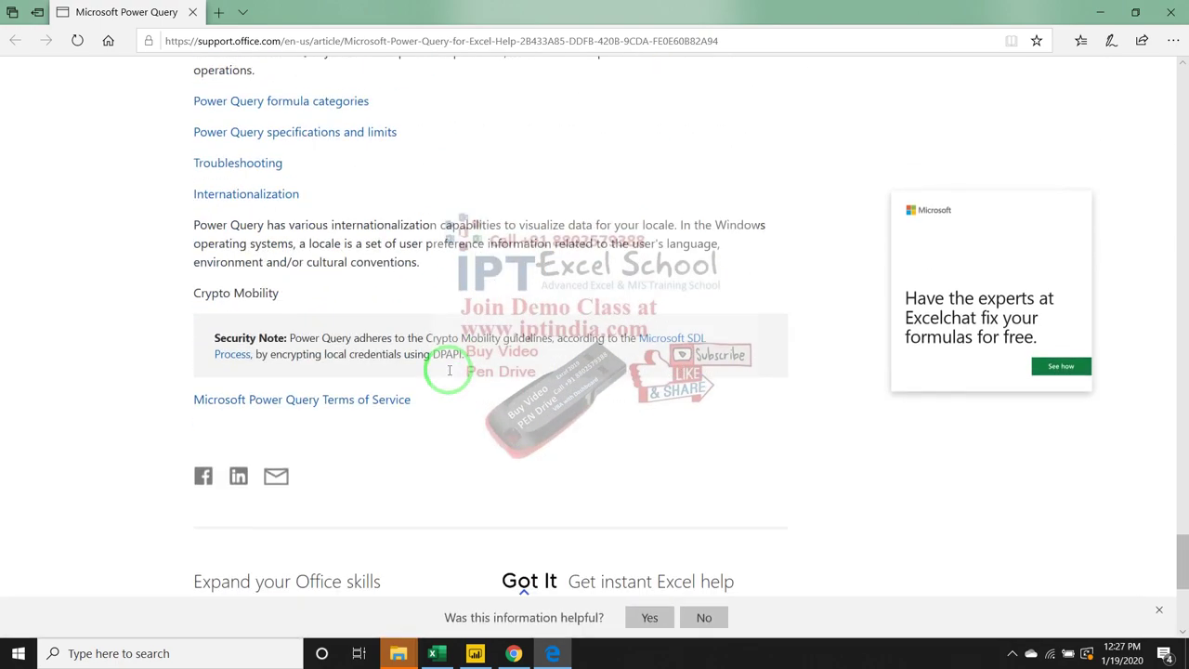
scroll(467, 345, "up", 3)
scroll(464, 371, "up", 10)
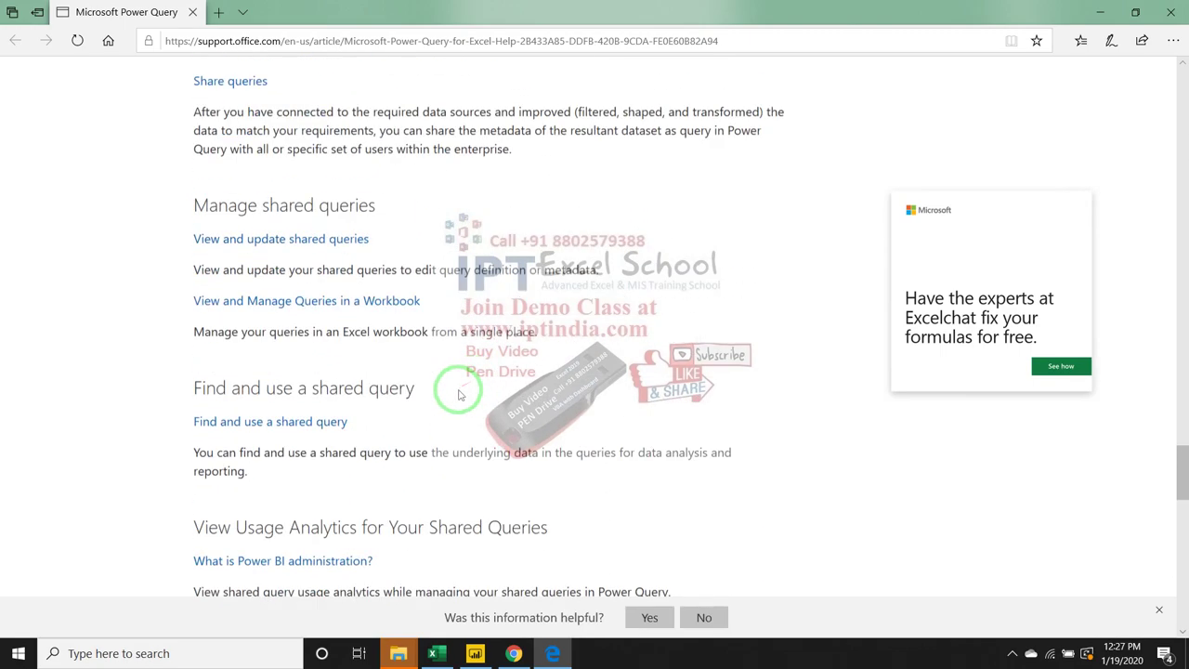
scroll(465, 385, "up", 5)
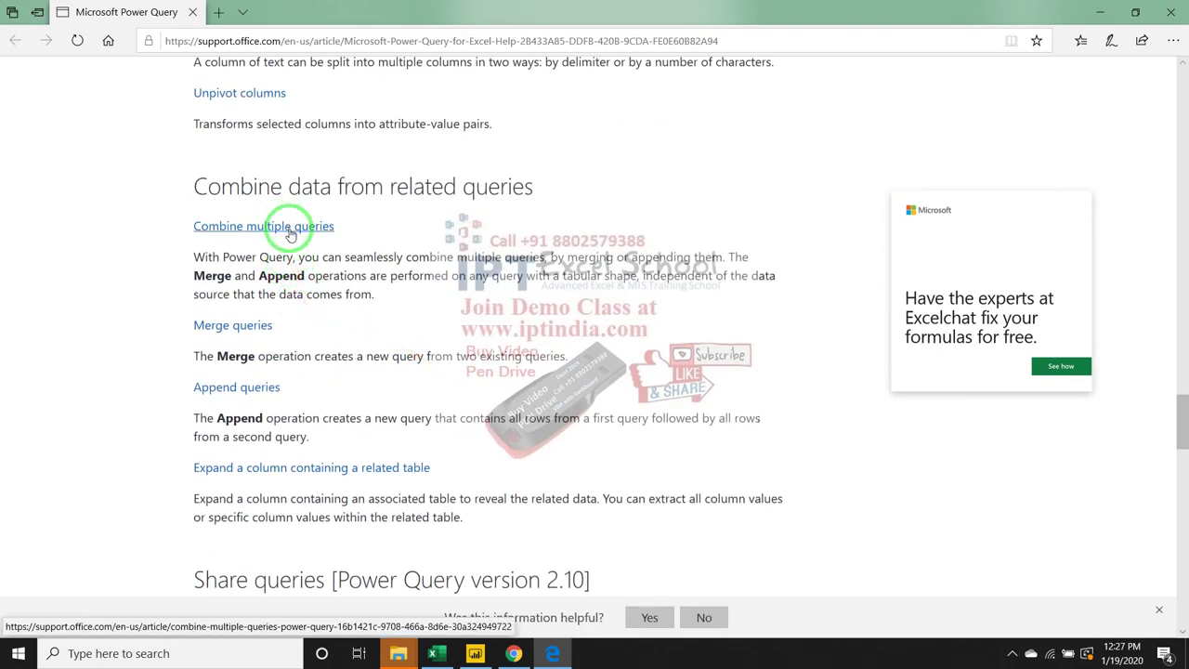
scroll(291, 235, "up", 3)
scroll(417, 284, "up", 3)
scroll(410, 293, "up", 5)
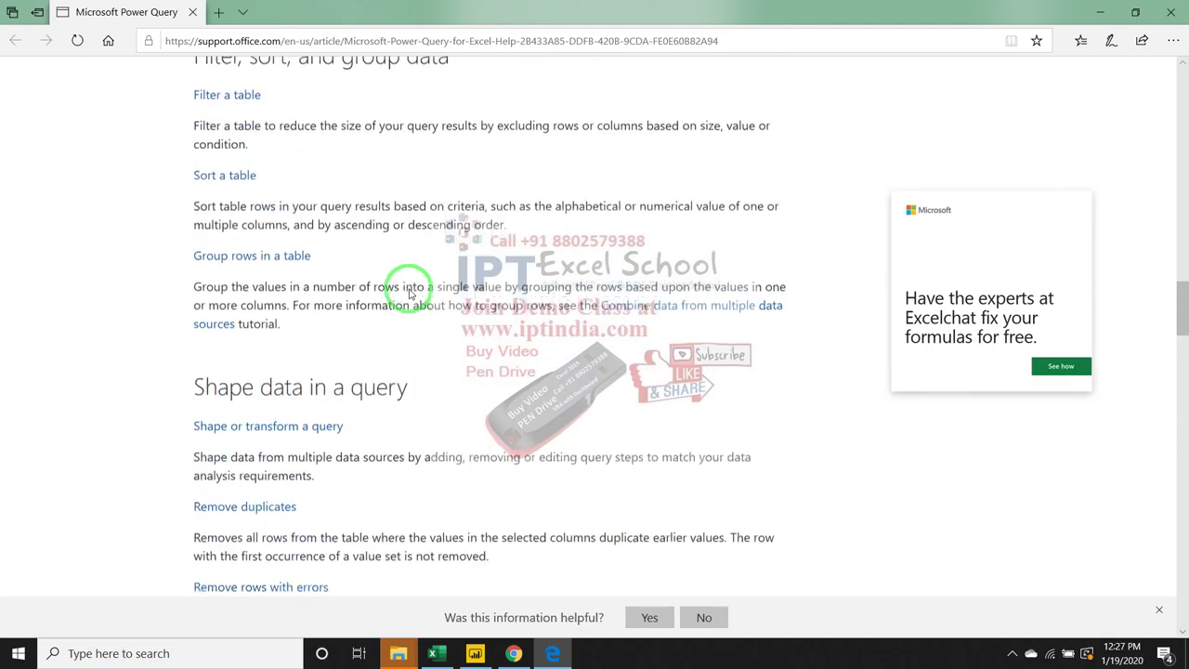
scroll(410, 293, "up", 5)
scroll(410, 294, "up", 5)
scroll(409, 294, "up", 2)
scroll(409, 296, "up", 2)
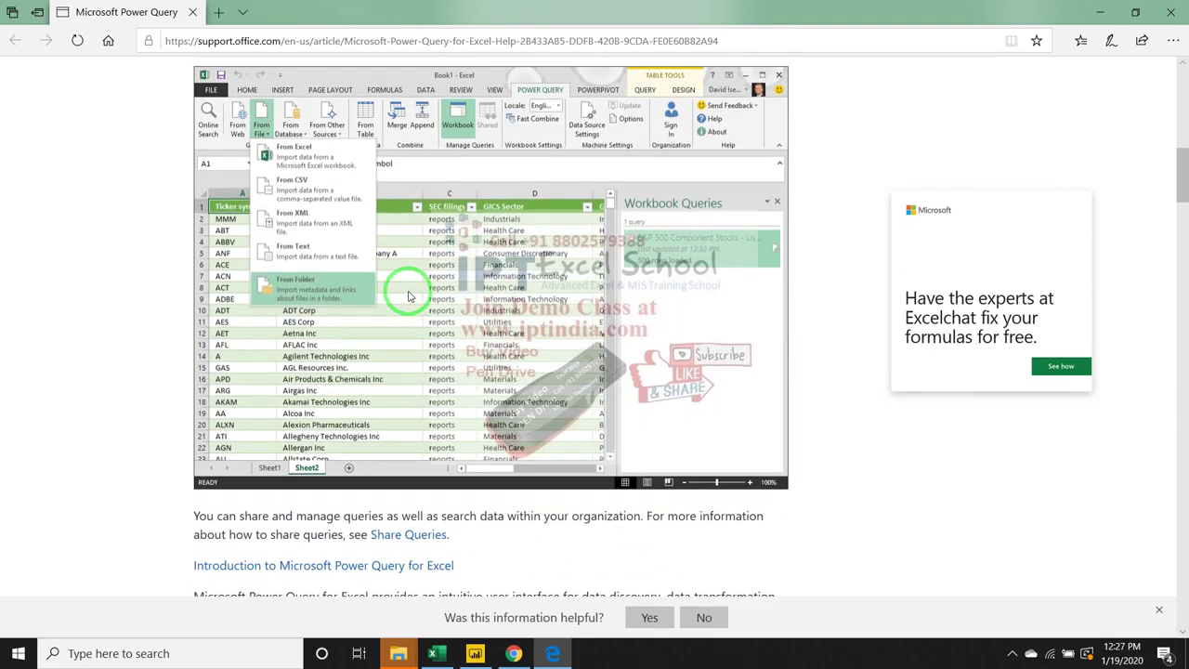
scroll(445, 311, "up", 2)
scroll(470, 330, "up", 3)
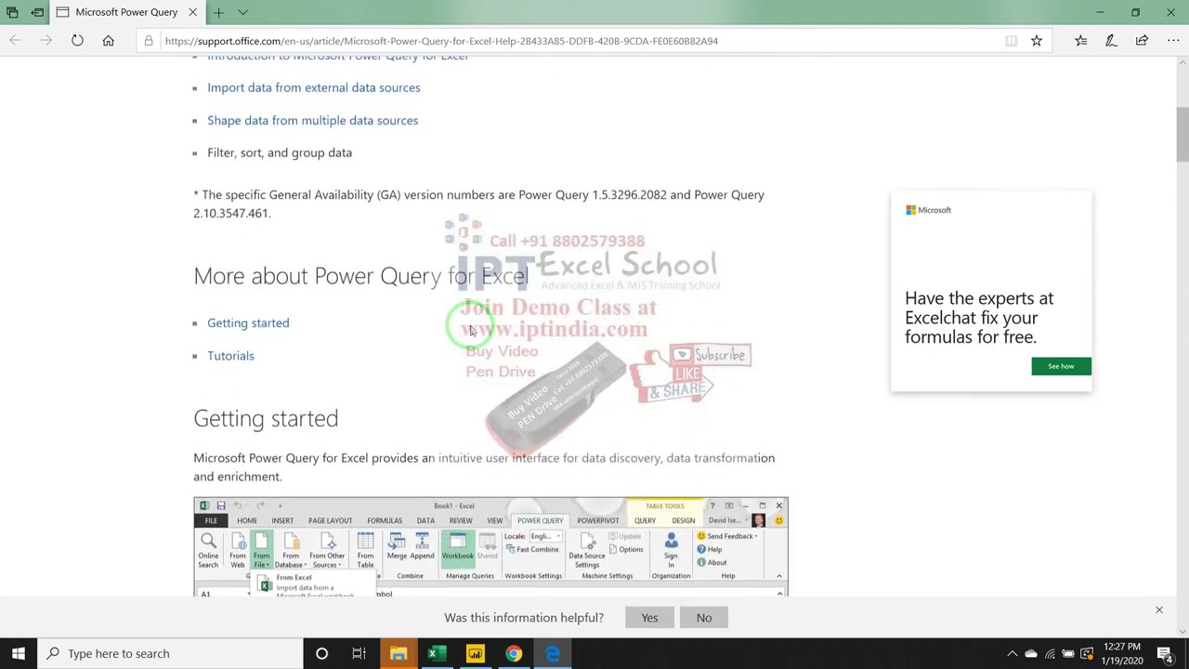
scroll(471, 329, "up", 2)
scroll(471, 329, "up", 3)
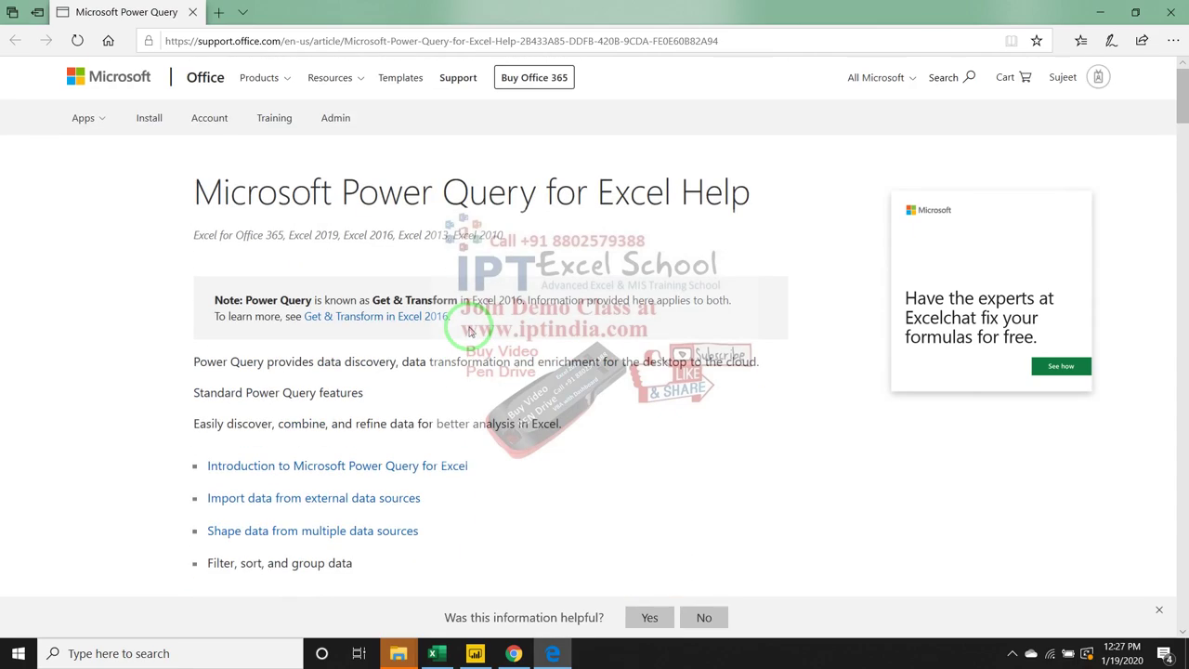
left_click(1103, 15)
Step: Scroll through the 1,803 Query3 post rows on Sheet6, then switch back to empty Sheet4
scroll(775, 313, "down", 5)
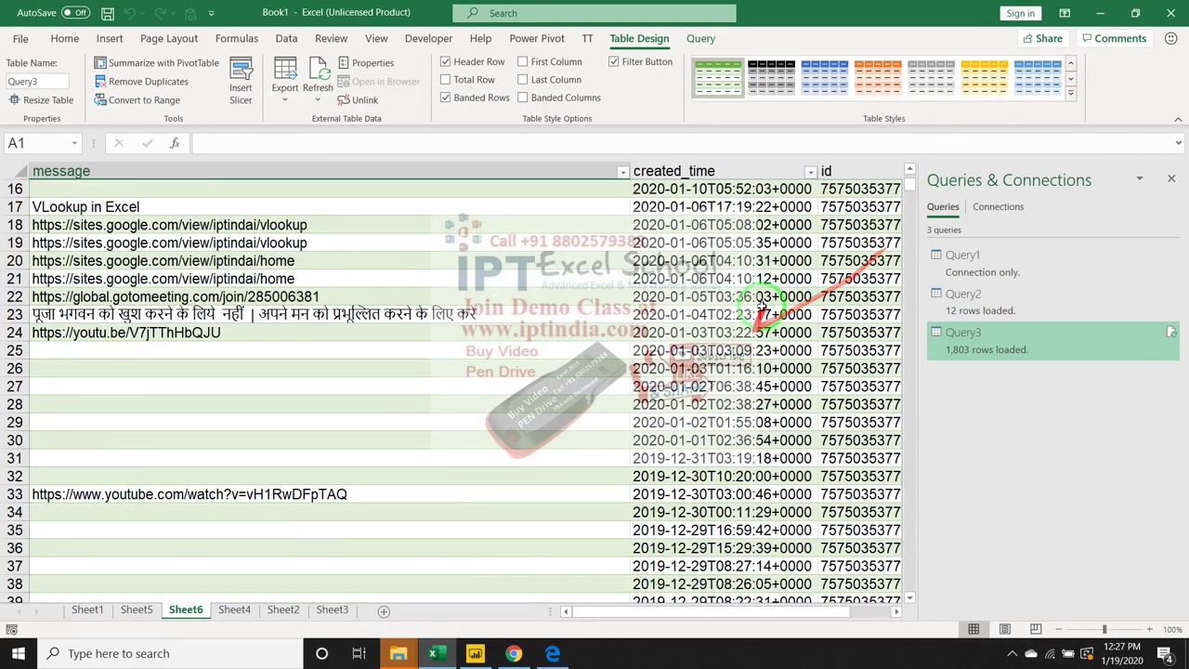
scroll(762, 311, "down", 9)
scroll(762, 311, "down", 6)
scroll(762, 312, "down", 13)
scroll(761, 311, "down", 7)
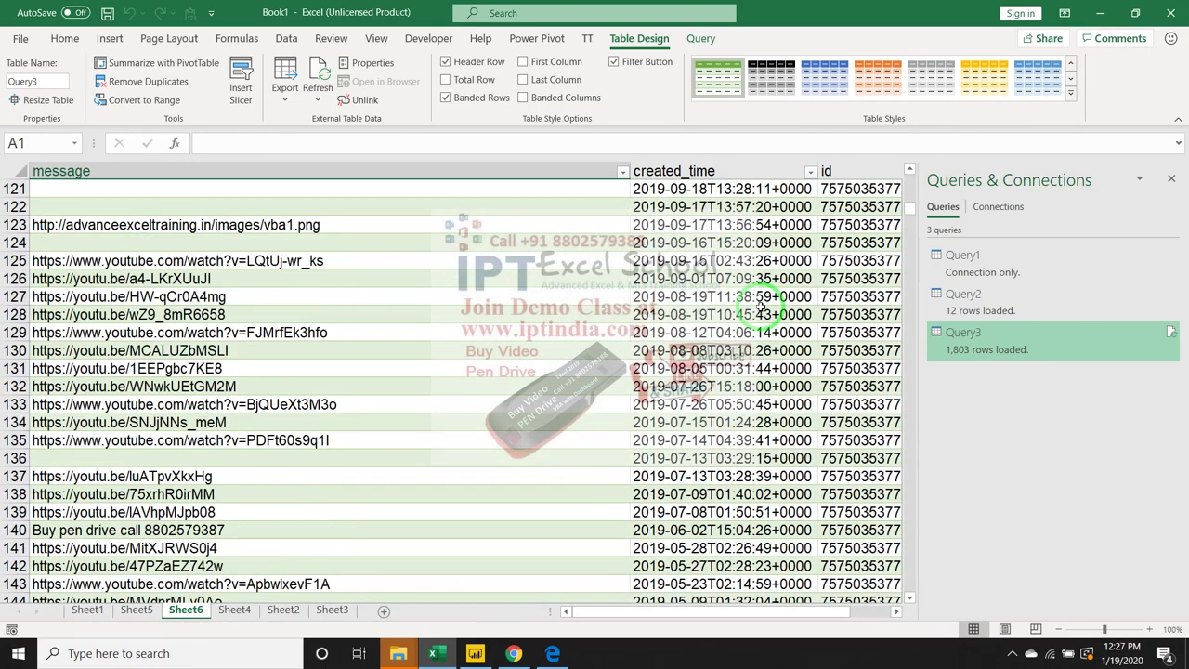
scroll(762, 311, "down", 18)
scroll(836, 332, "up", 5)
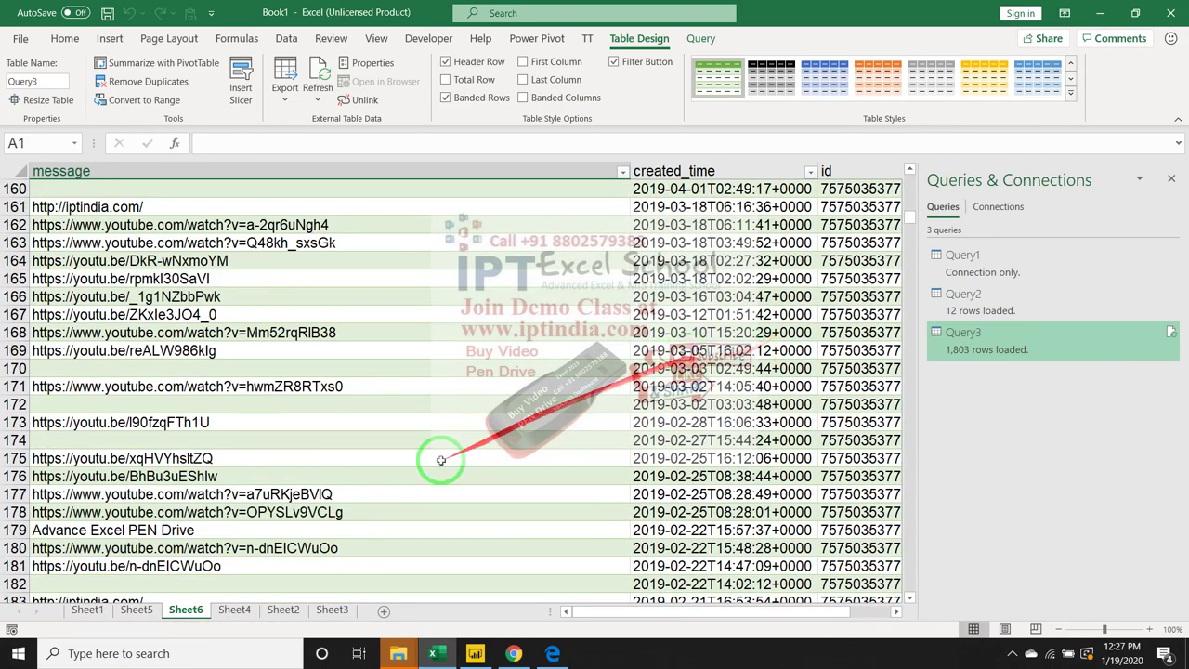
left_click(258, 615)
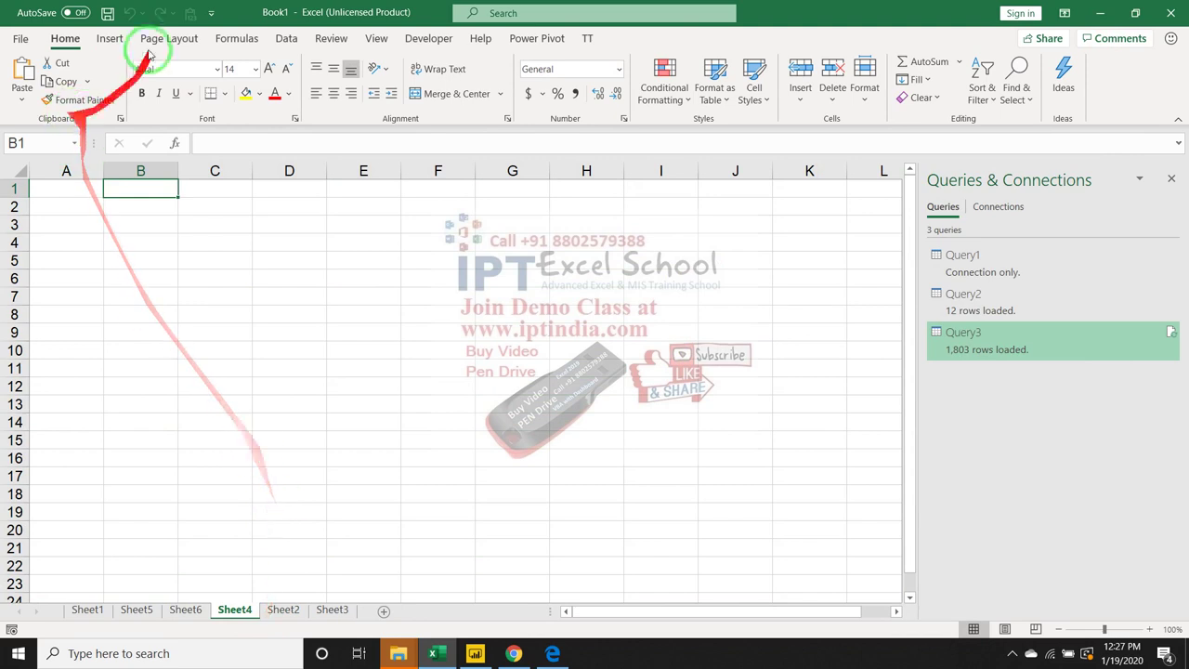
left_click(238, 39)
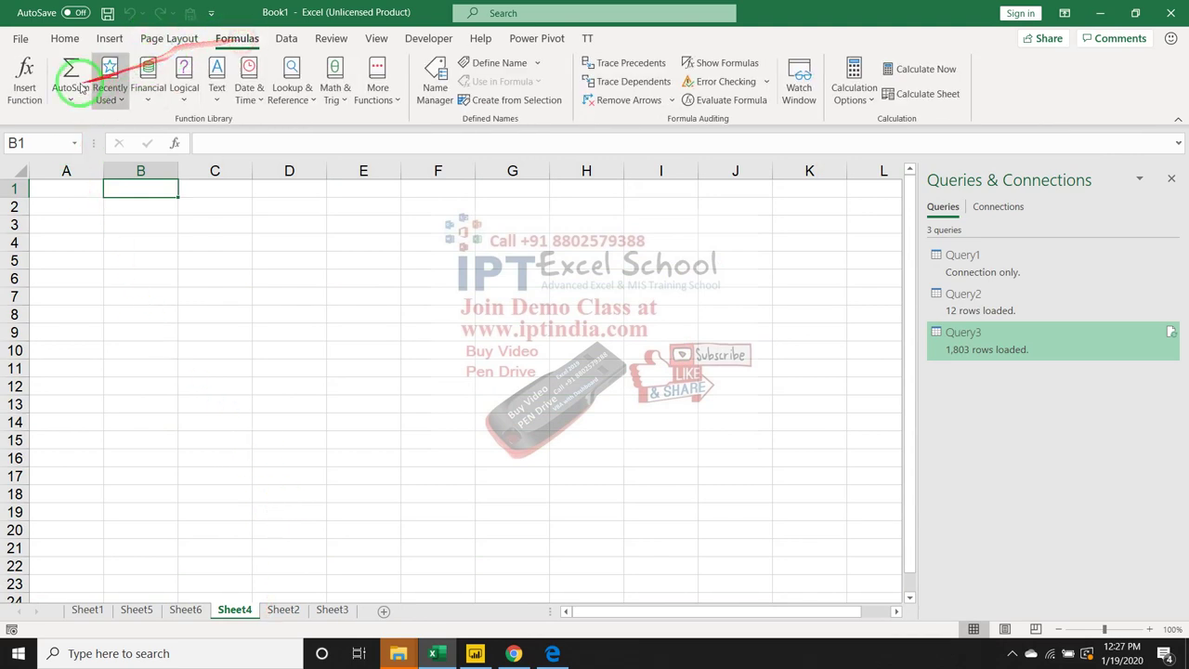
Step: Start a From Facebook import for 'me' with the Comments connection and confirm it
left_click(286, 38)
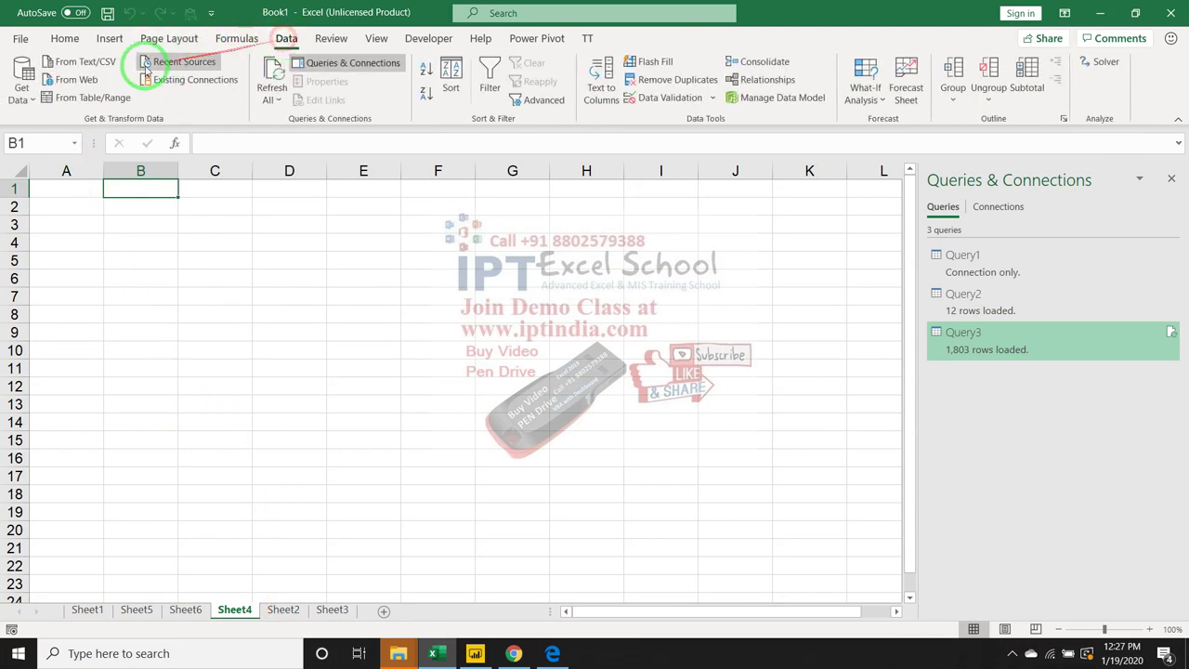
left_click(21, 82)
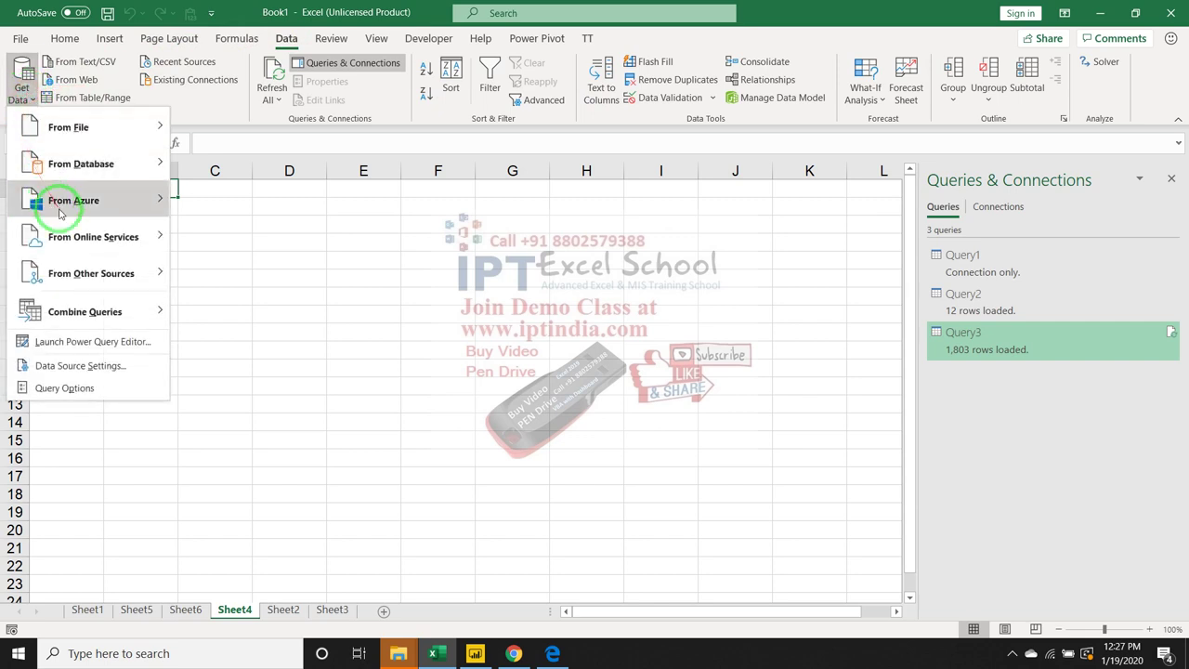
mouse_move(79, 243)
left_click(197, 237)
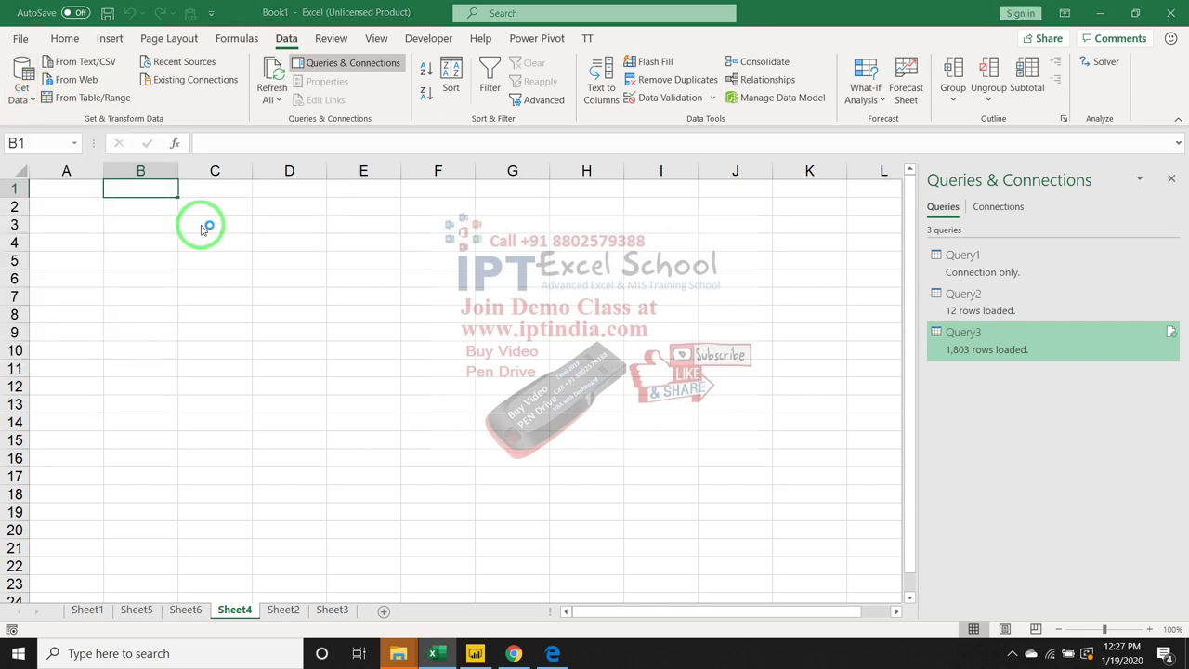
left_click(423, 323)
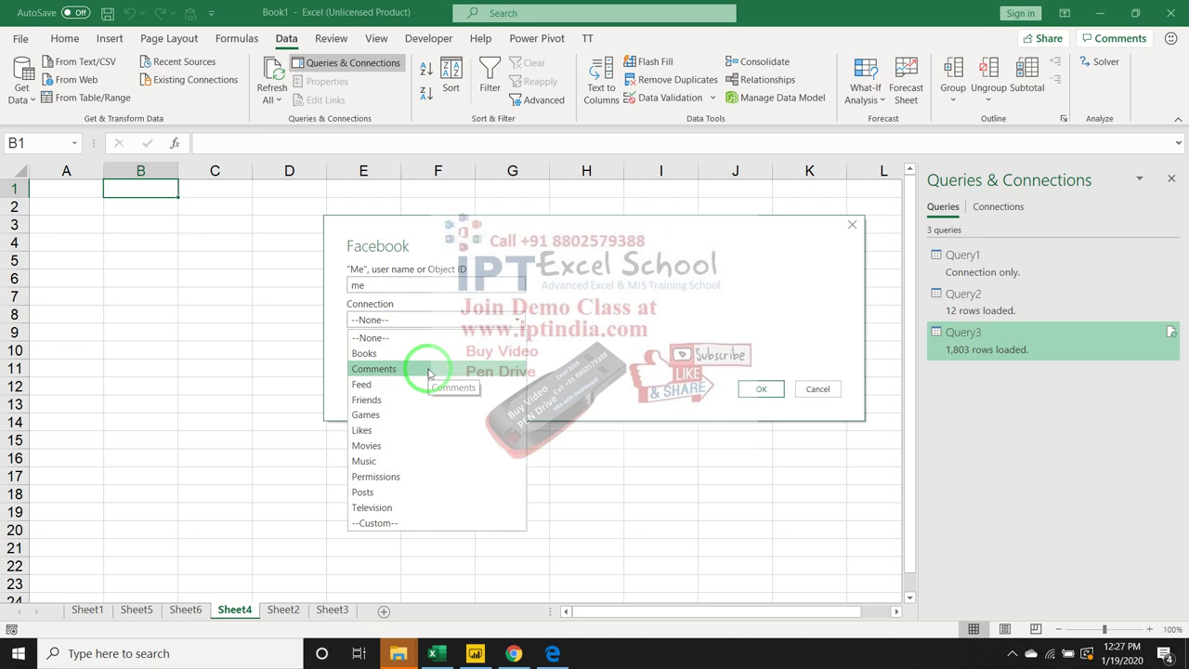
left_click(429, 373)
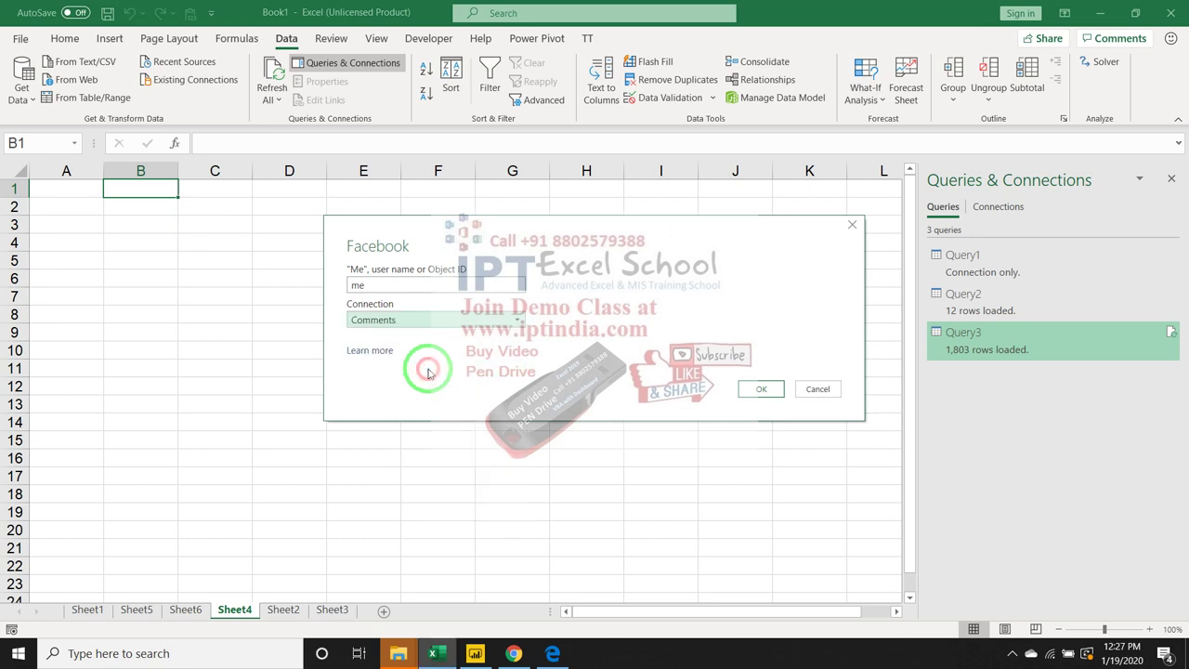
left_click(744, 395)
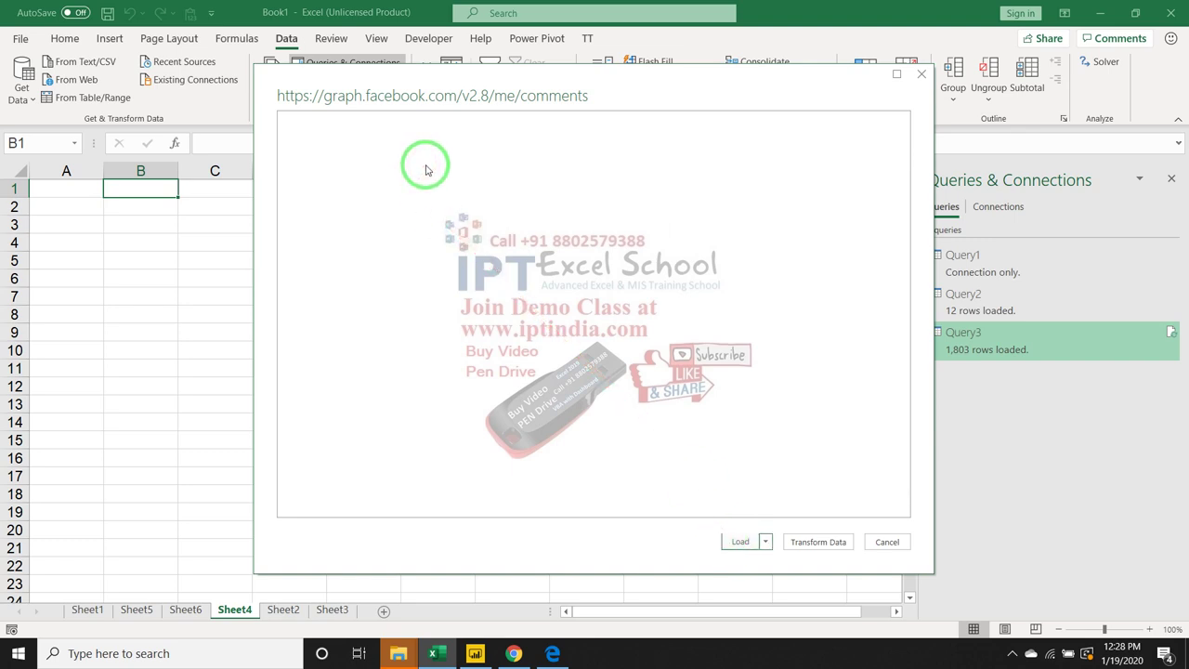
Step: Load the Facebook comments query onto Sheet7, dismiss the driver error, and show the desktop
left_click(765, 542)
left_click(729, 541)
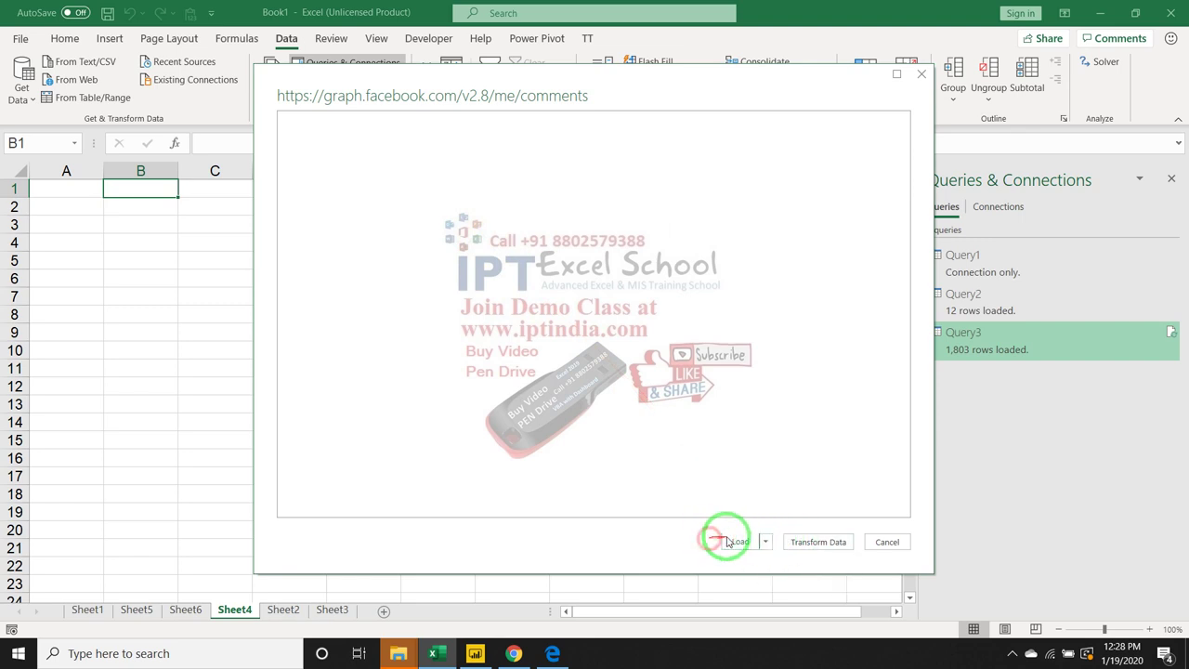
left_click(591, 380)
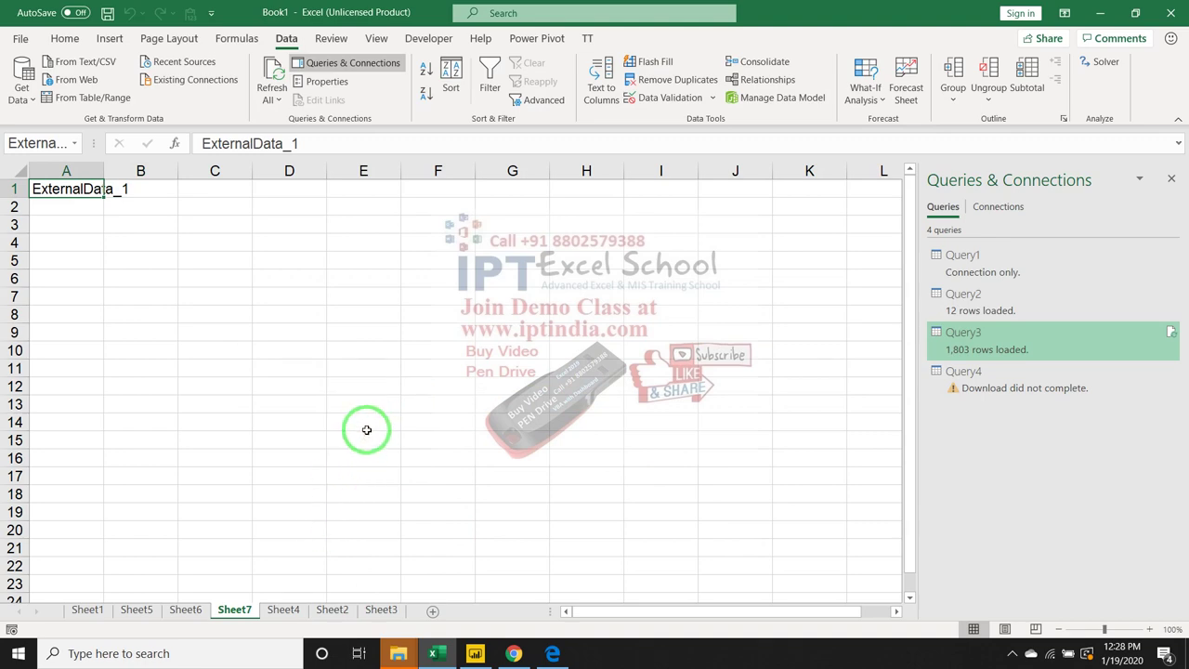
key("super+d")
right_click(419, 262)
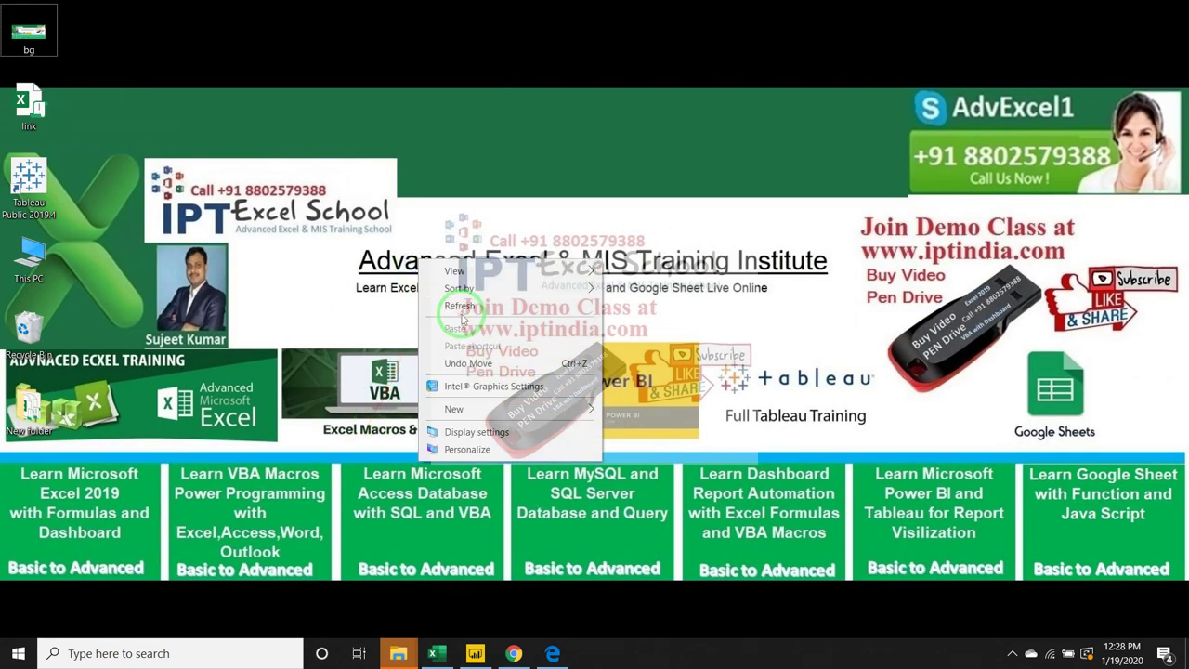
left_click(467, 309)
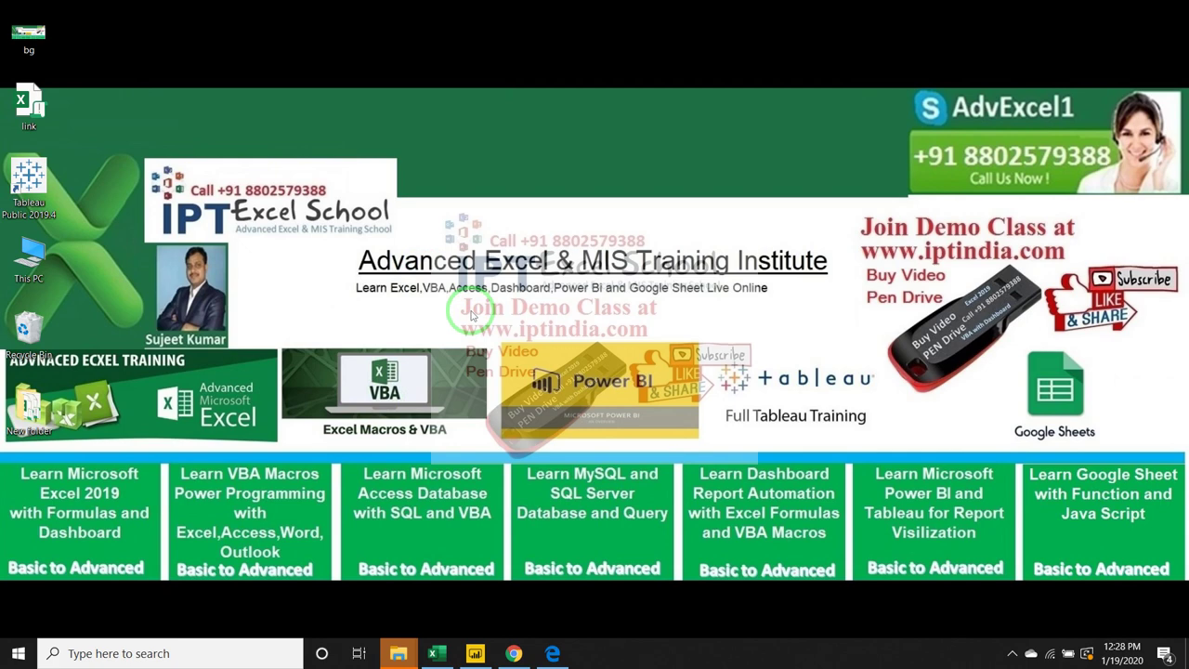